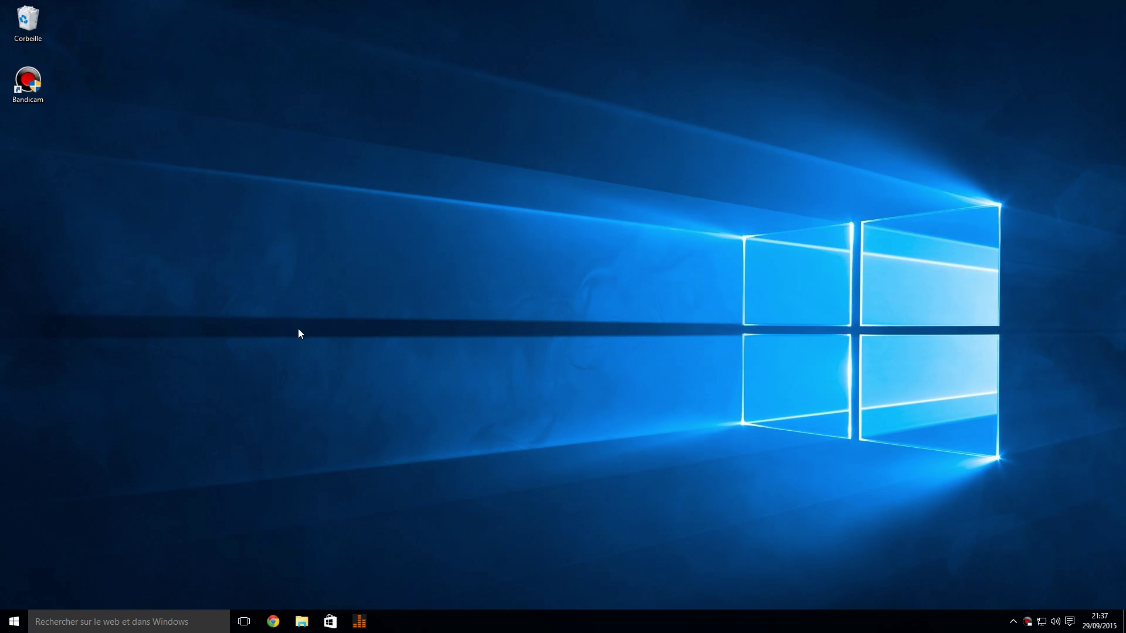
- Go through Cortana's settings, switching the "Rechercher des vols et plus encore" option on and back off
left_click(98, 620)
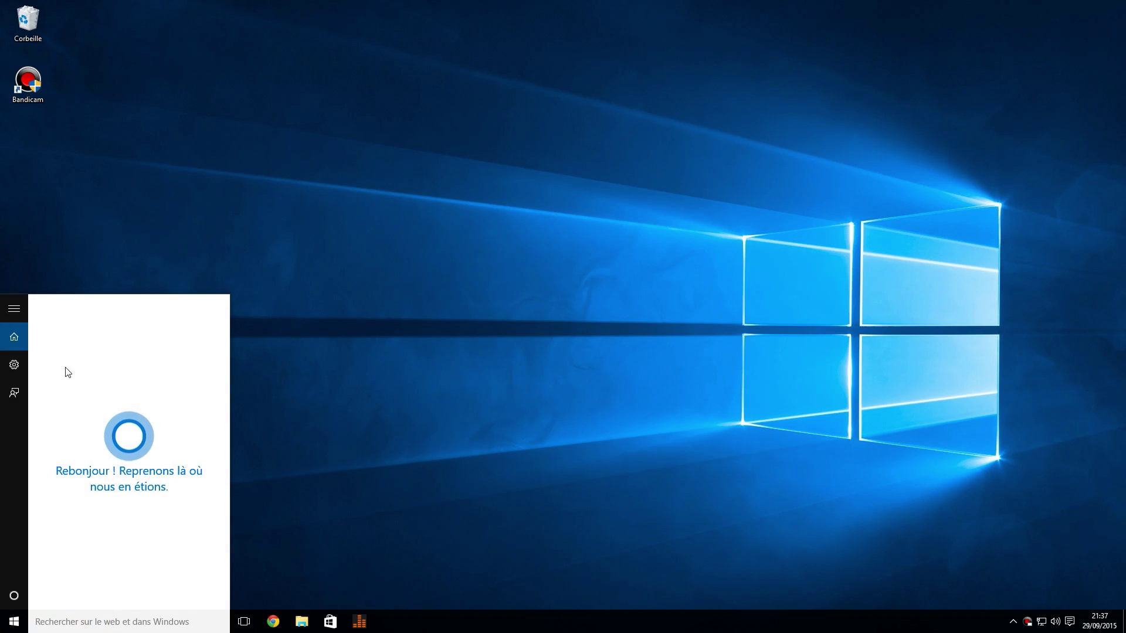
left_click(15, 366)
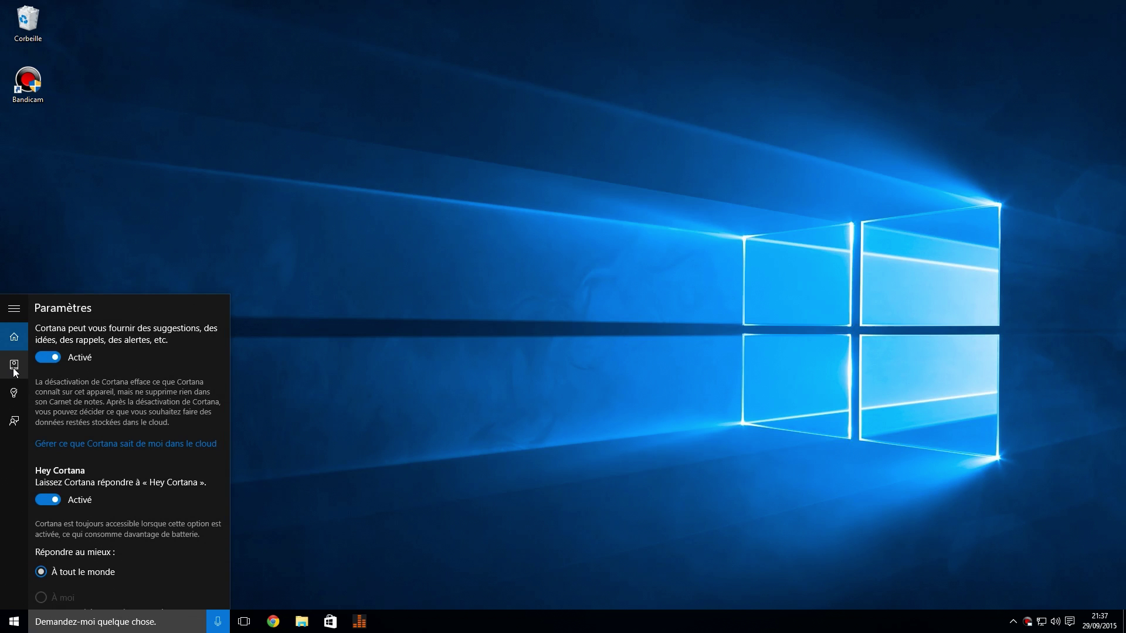
scroll(79, 375, "down", 2)
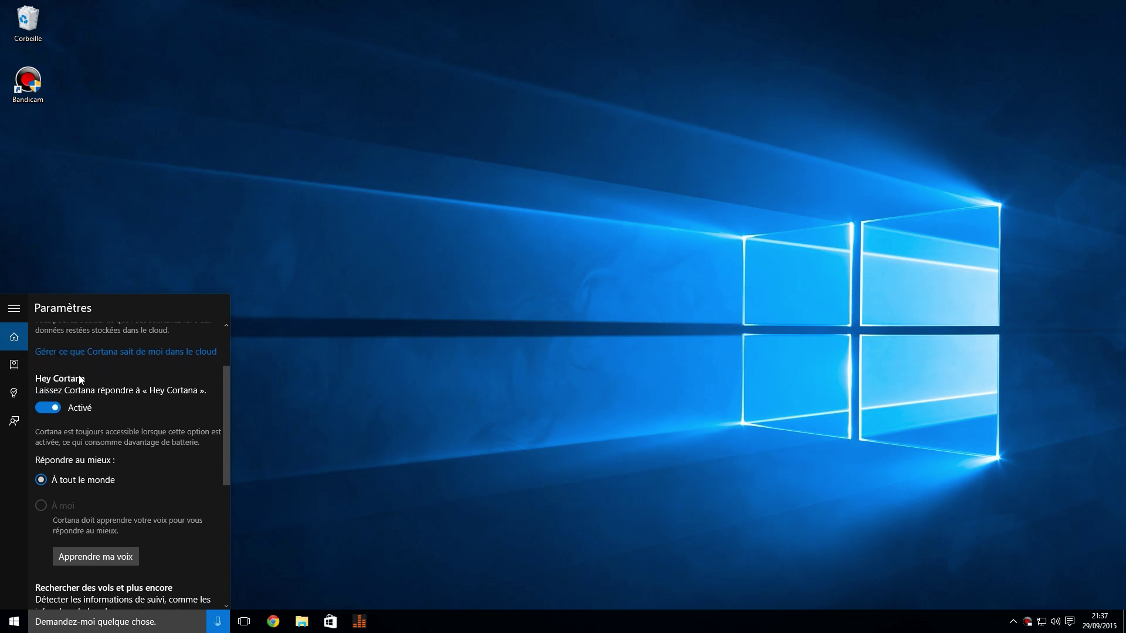
scroll(79, 376, "down", 3)
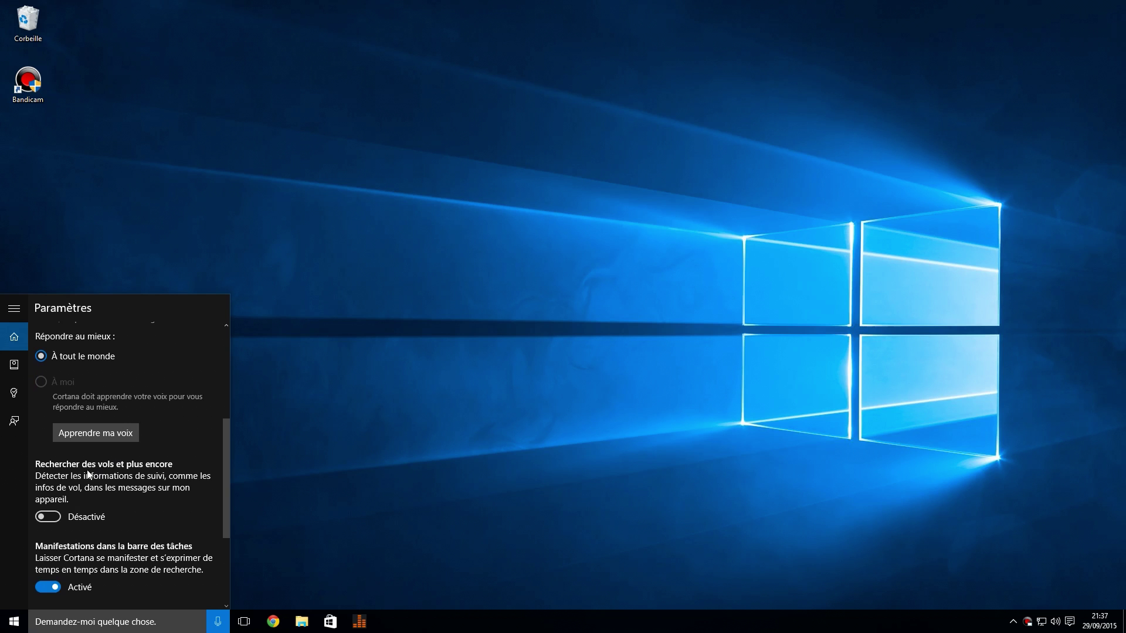
left_click(59, 517)
left_click(54, 518)
left_click(276, 473)
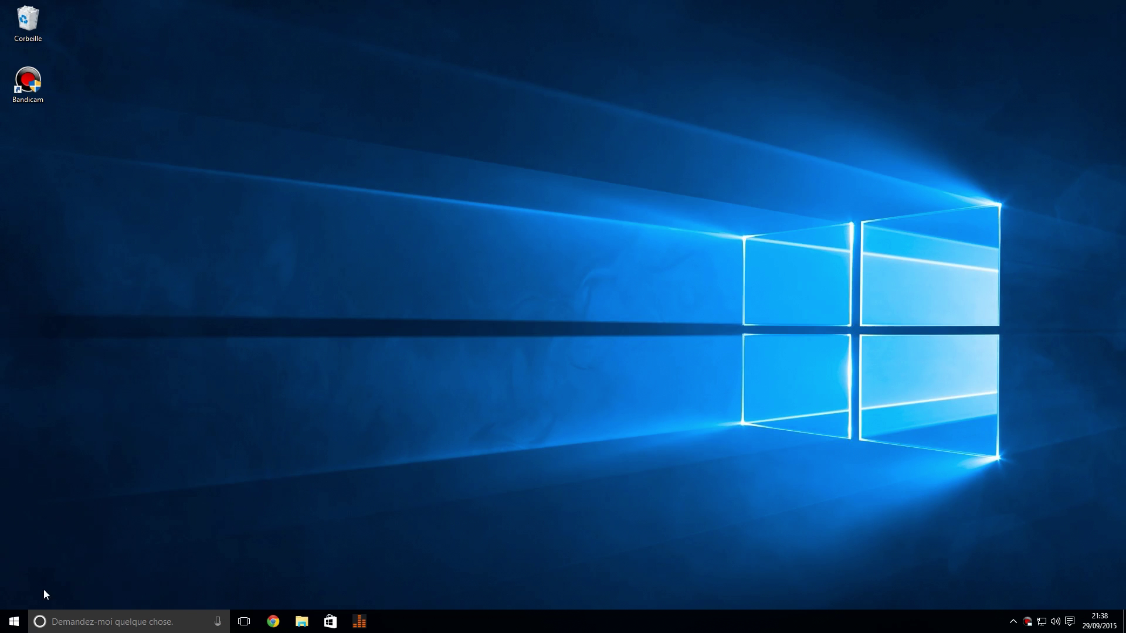
- In the Windows Confidentialité settings, turn off app use of the advertising identifier and the account's Emplacement service
left_click(16, 619)
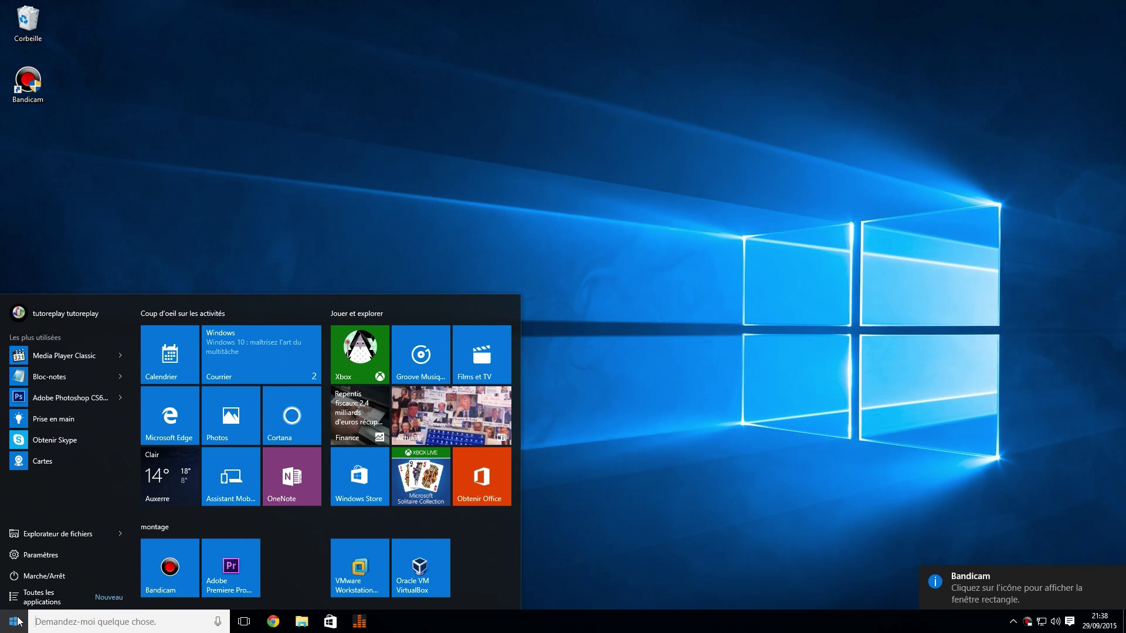
left_click(60, 557)
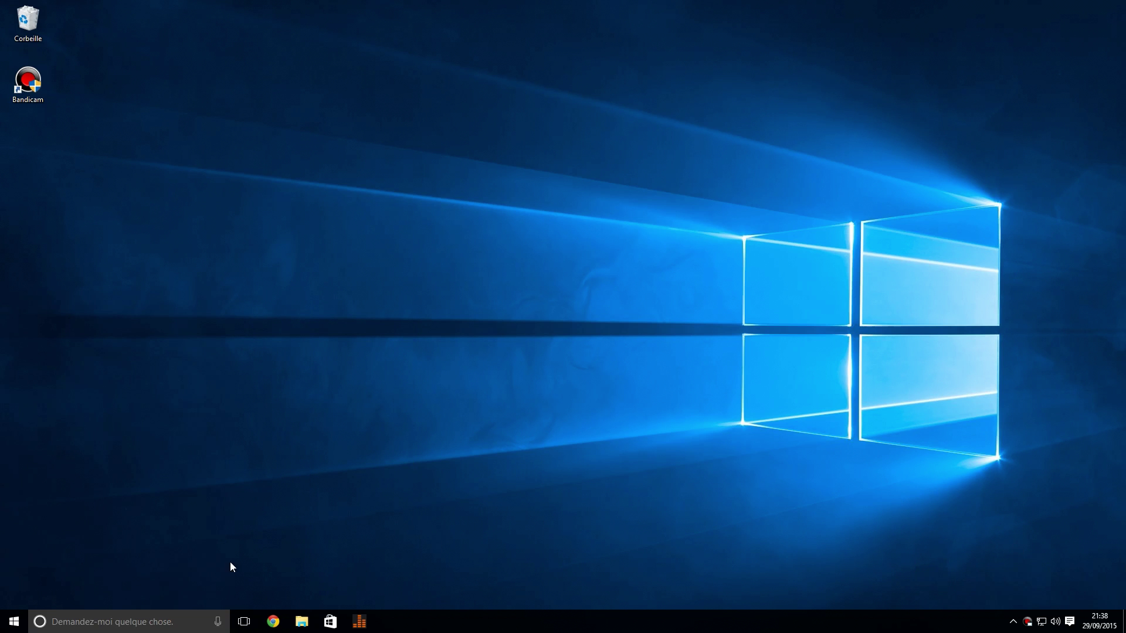
left_click(25, 612)
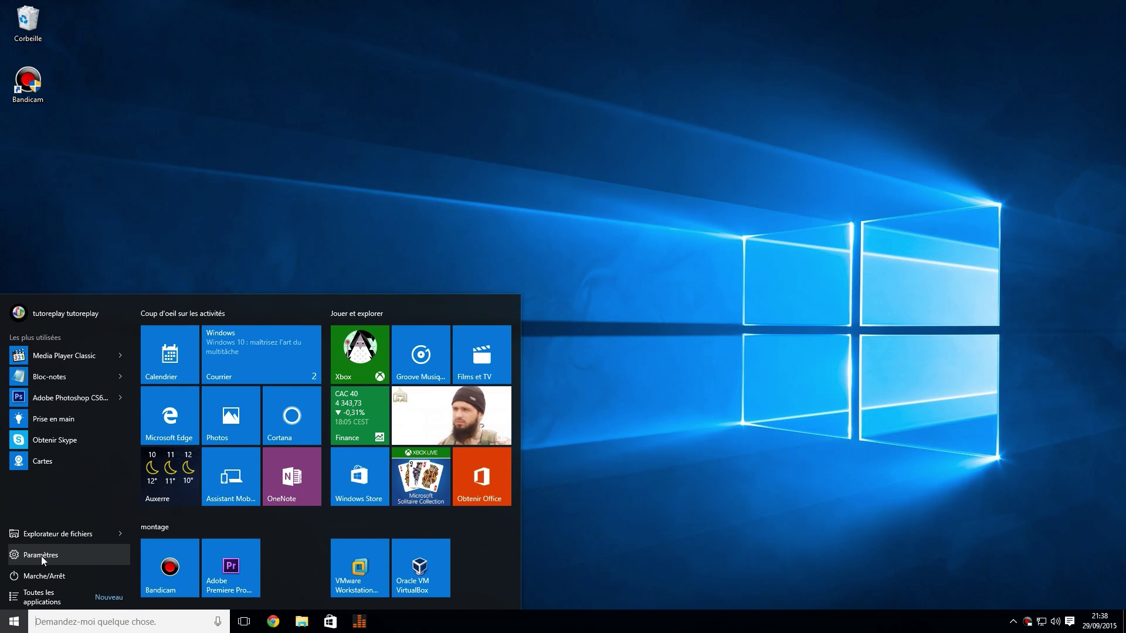
left_click(41, 556)
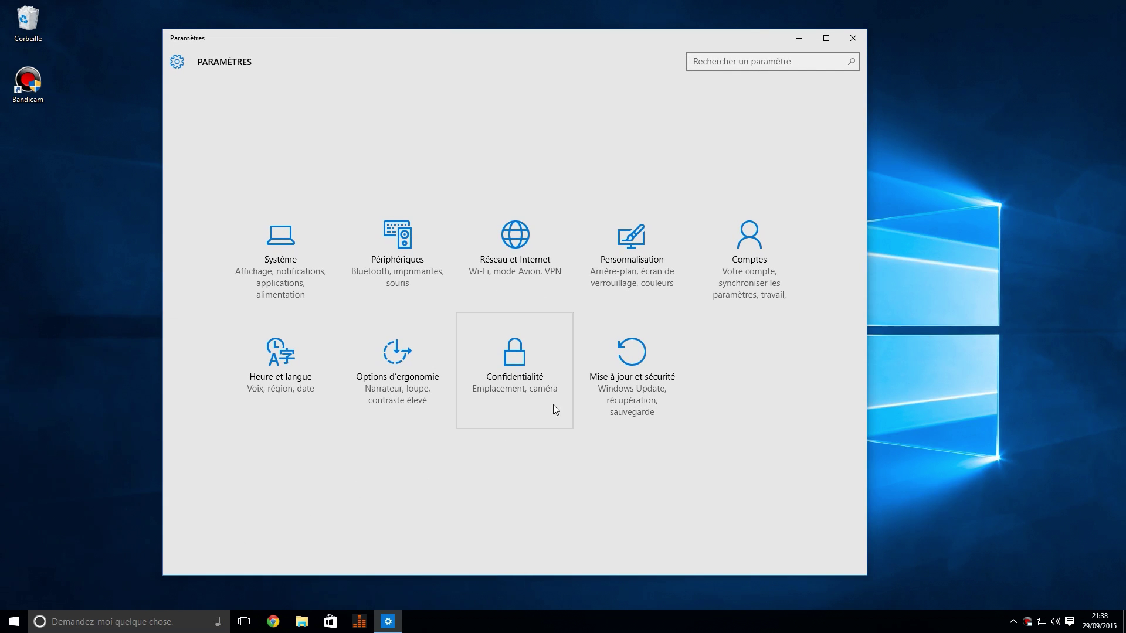
left_click(525, 363)
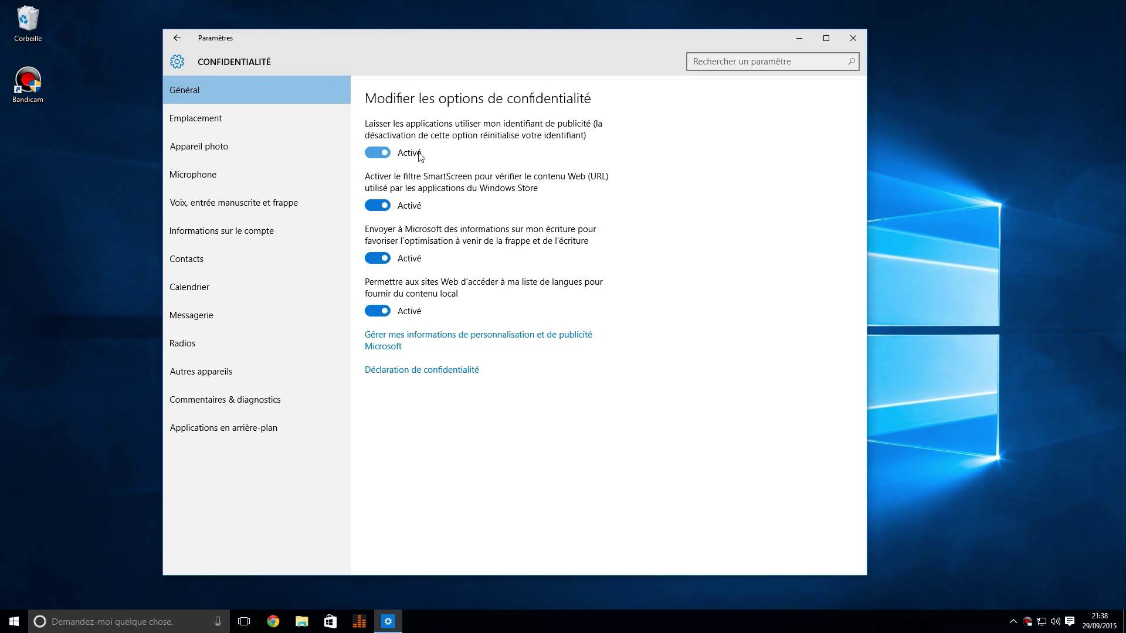
left_click(385, 153)
left_click(211, 121)
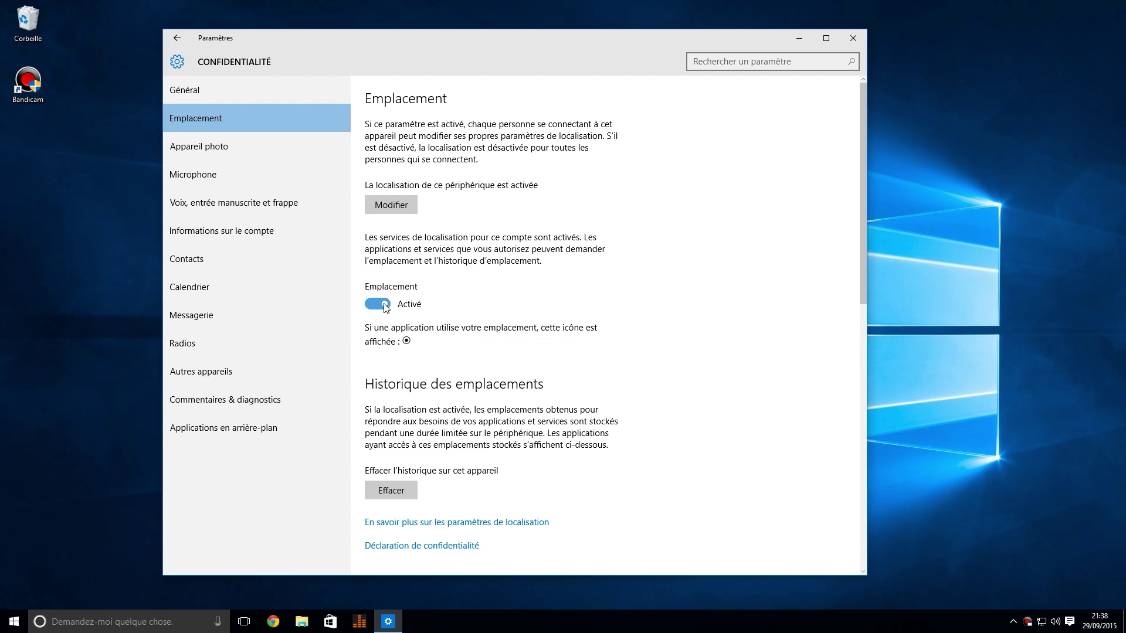
left_click(382, 304)
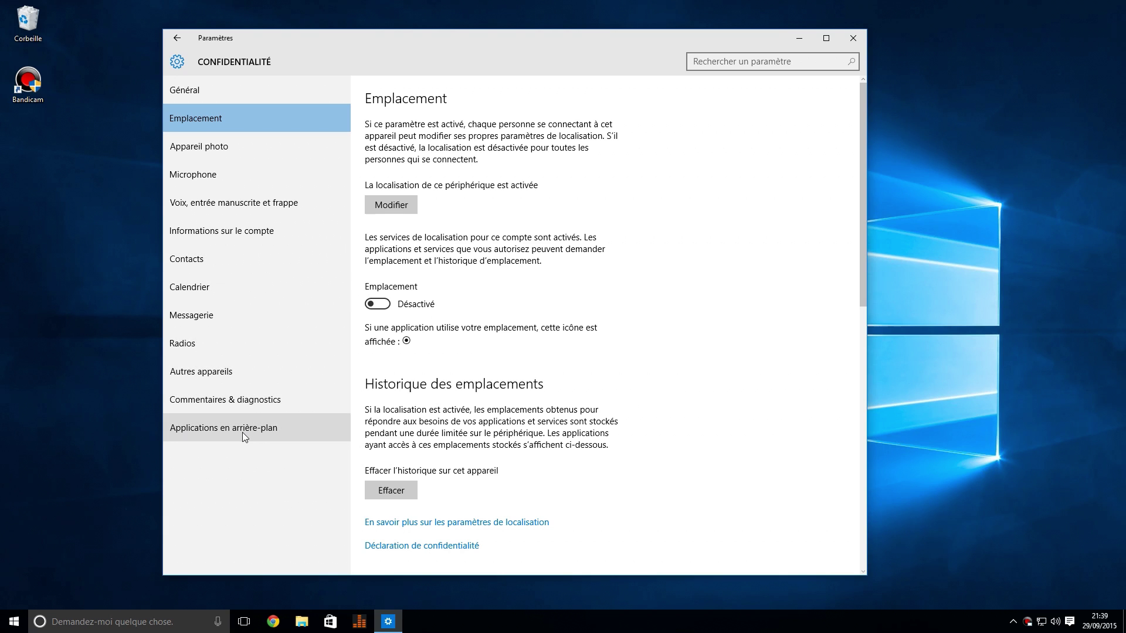
- In the background applications settings, turn off Alarmes et horloge, Assistant Mobile, Calendrier and Cartes
left_click(216, 431)
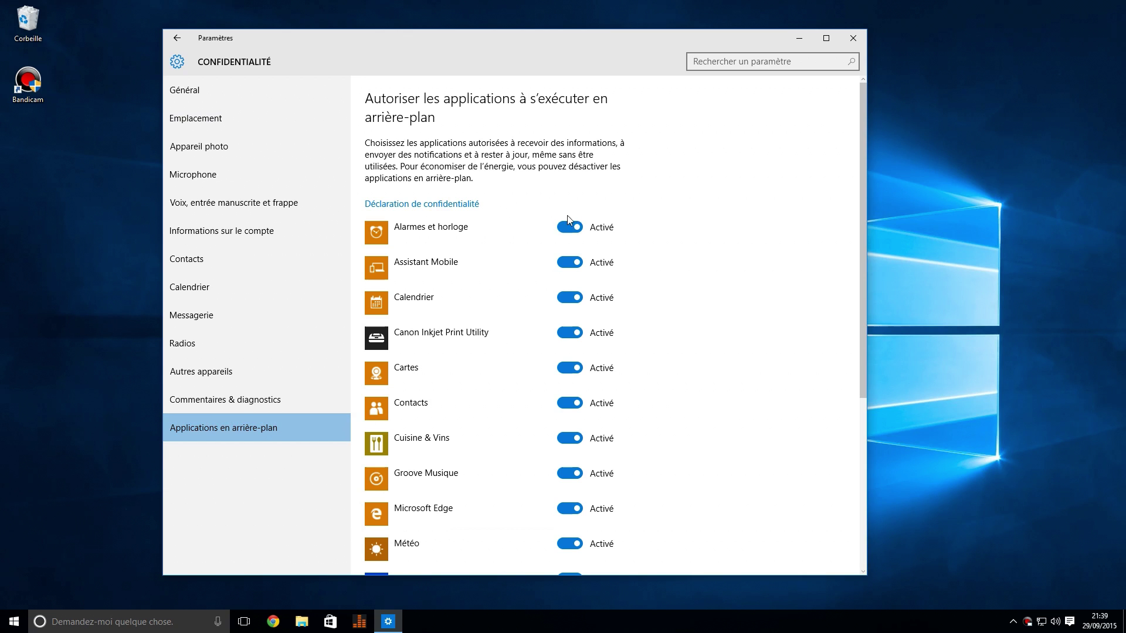
scroll(620, 297, "down", 5)
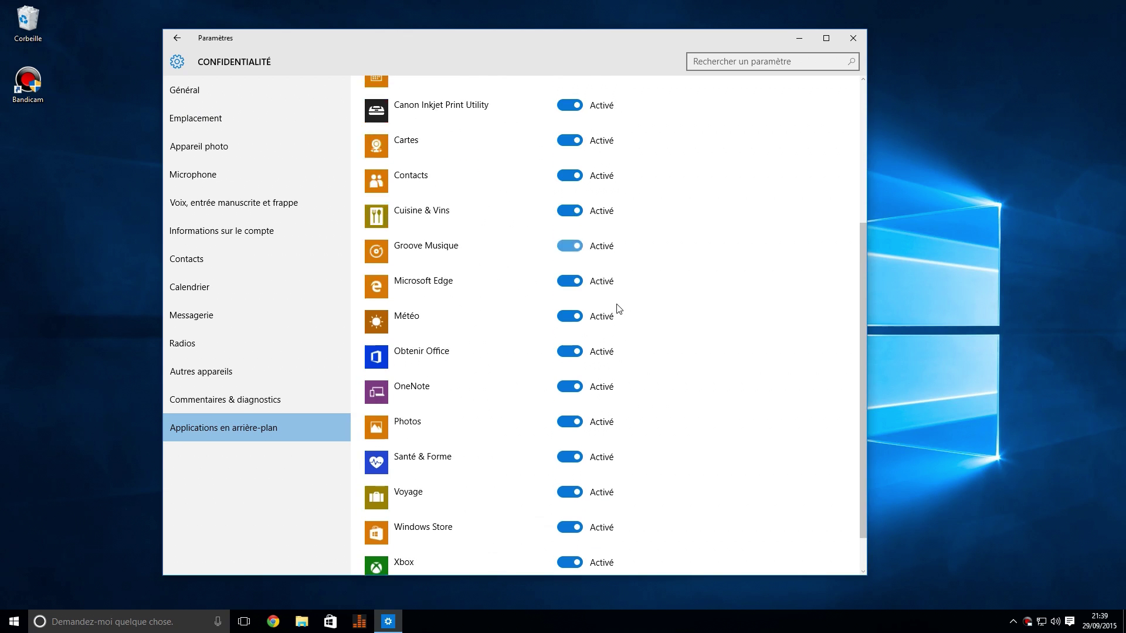
scroll(619, 309, "up", 5)
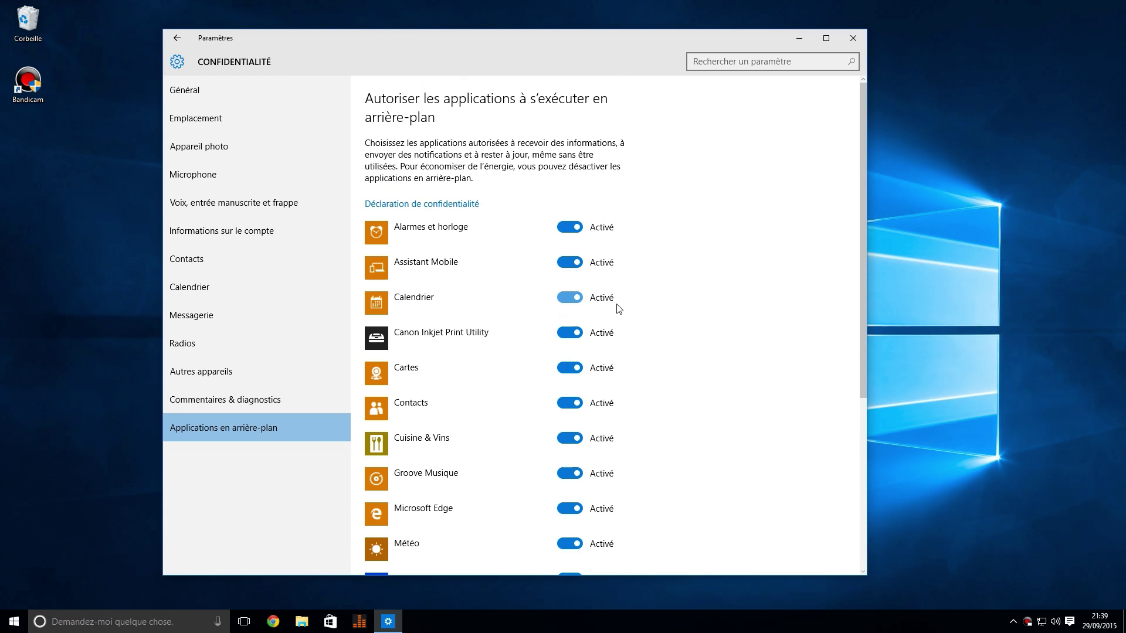
left_click(567, 228)
left_click(565, 263)
left_click(564, 228)
left_click(564, 299)
left_click(561, 368)
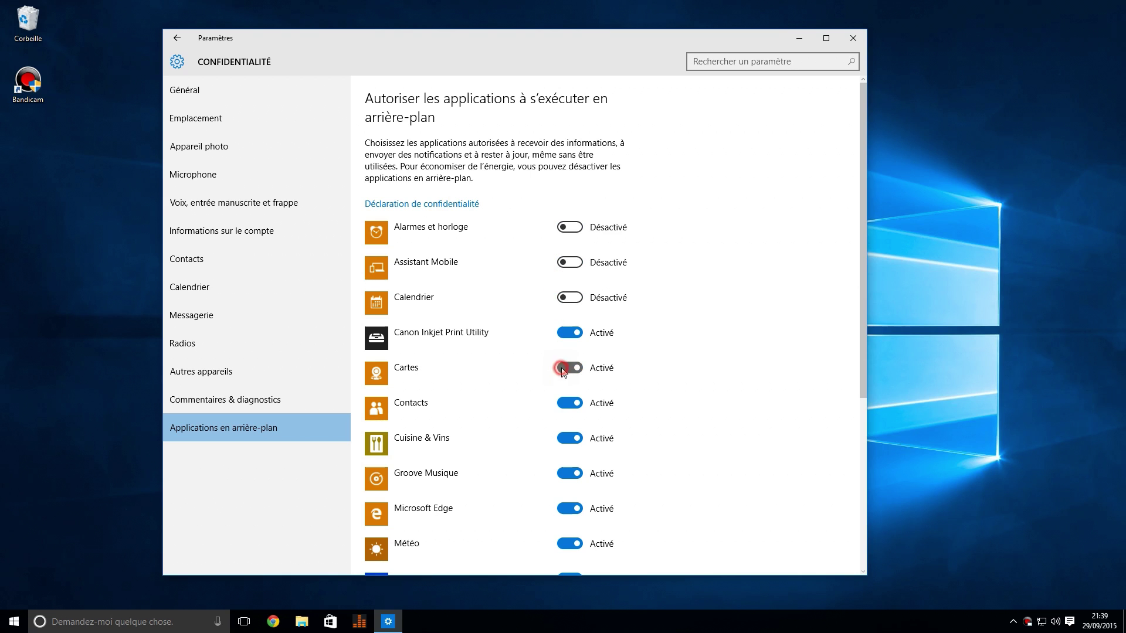
- Turn off background execution for Contacts, Cuisine & Vins, Groove Musique, Microsoft Edge, Météo and Obtenir Office
scroll(625, 349, "down", 5)
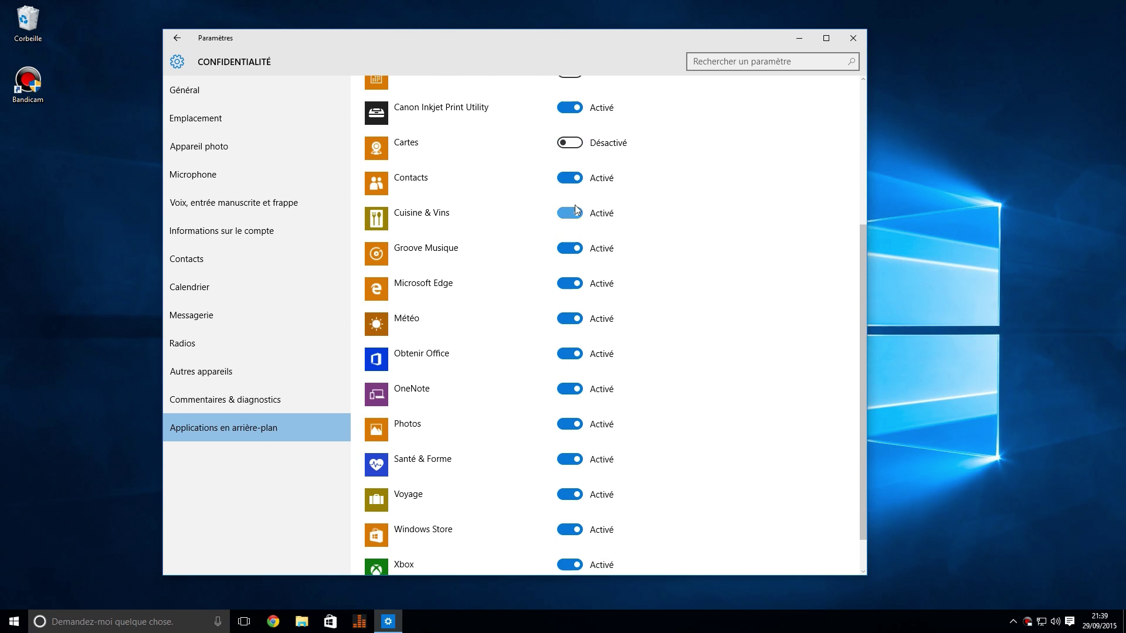
left_click(564, 214)
left_click(564, 249)
left_click(566, 288)
left_click(568, 216)
left_click(565, 286)
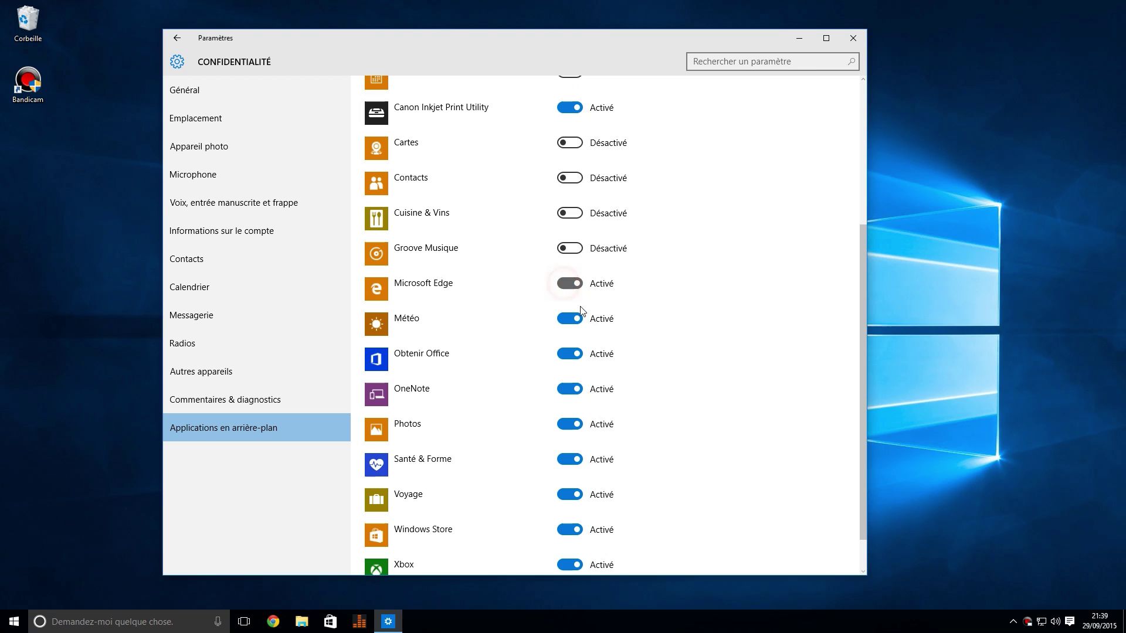
left_click(564, 320)
left_click(568, 355)
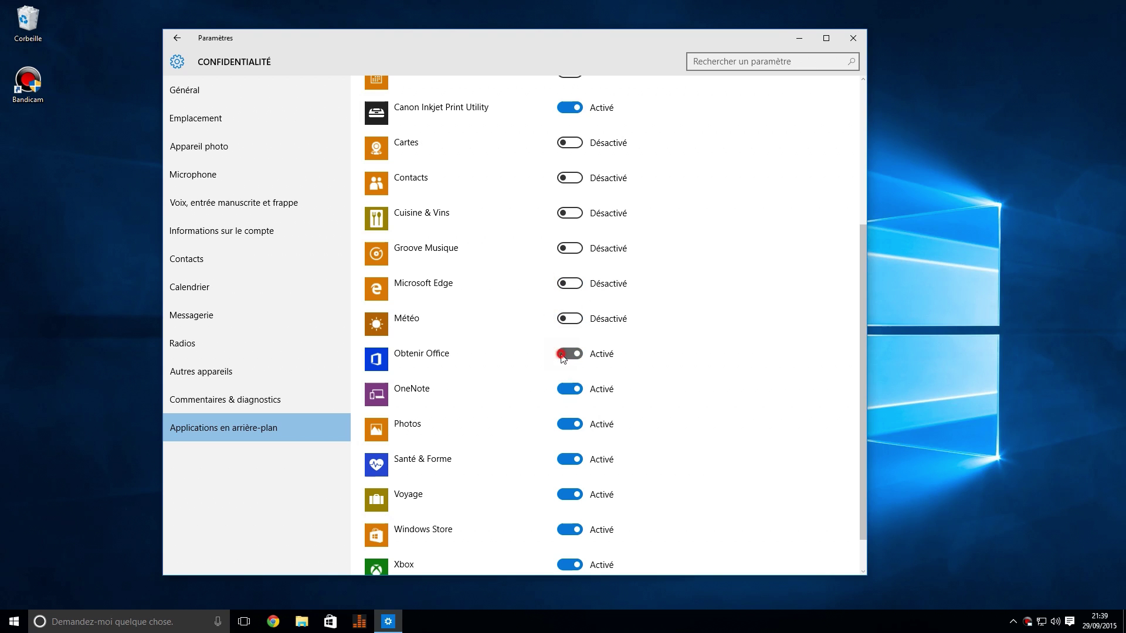
- Turn off background execution for OneNote, Photos, Santé & Forme, Voyage, Windows Store and Xbox, and close the settings
left_click(567, 391)
left_click(569, 427)
left_click(566, 461)
left_click(565, 495)
left_click(566, 530)
scroll(647, 512, "down", 2)
left_click(570, 521)
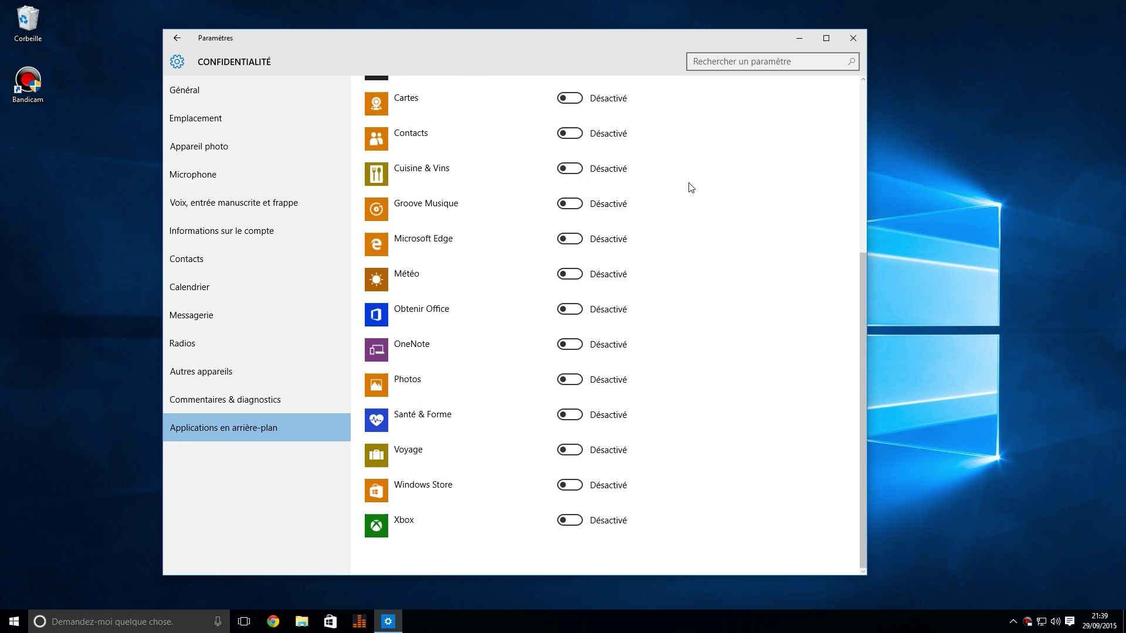
scroll(689, 186, "up", 4)
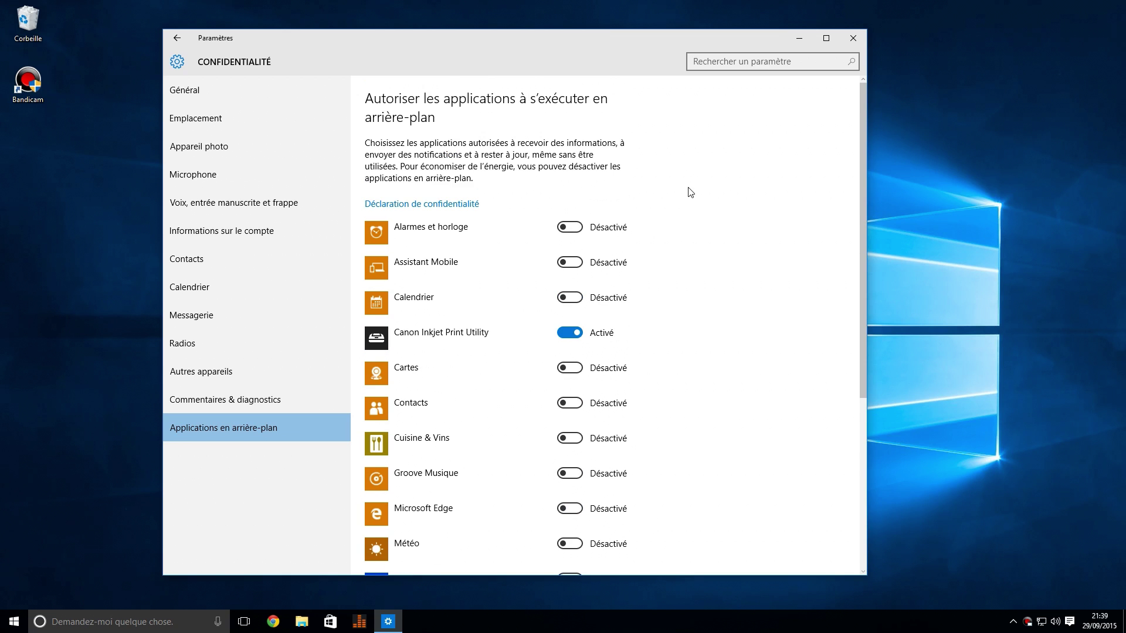
left_click(850, 38)
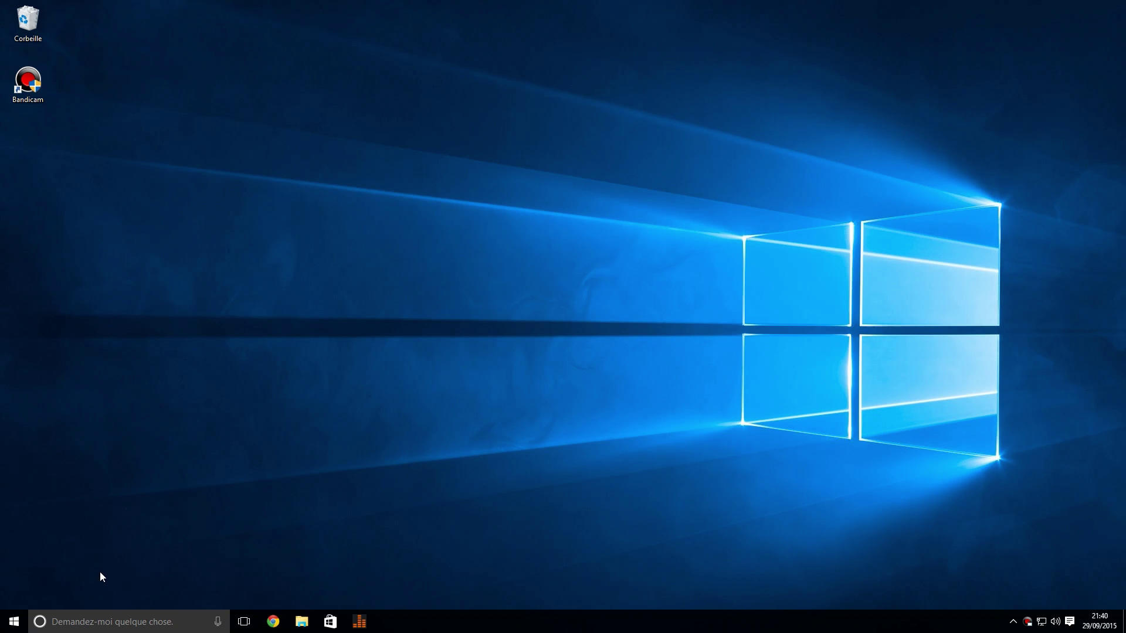
- Run msconfig and open the Task Manager's list of startup programs from the system configuration's Démarrage section
right_click(14, 626)
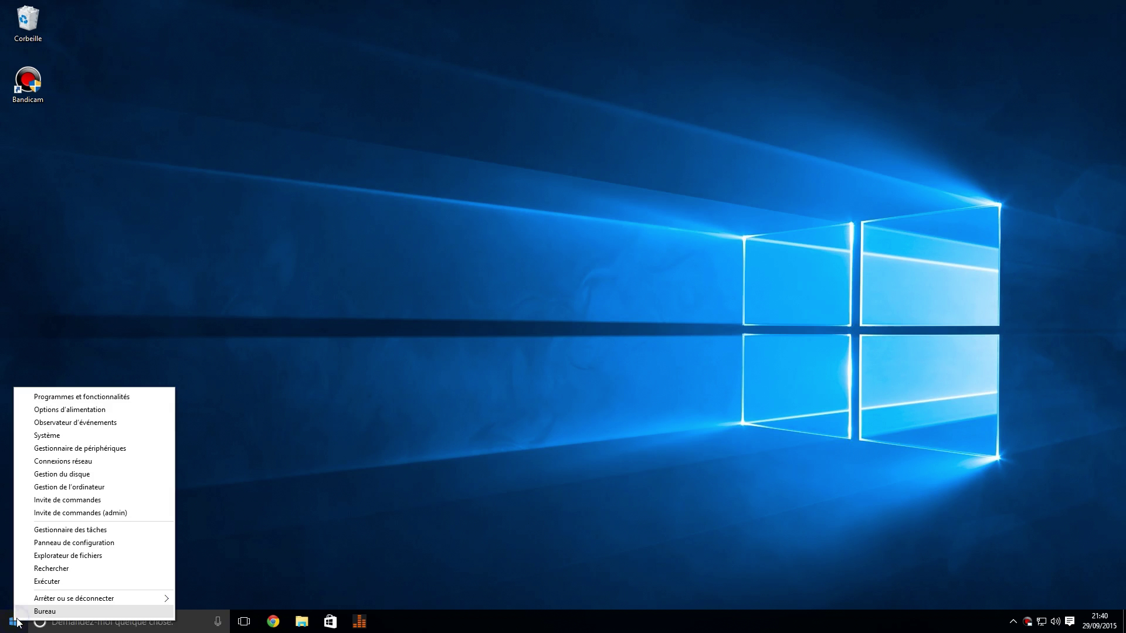
left_click(56, 582)
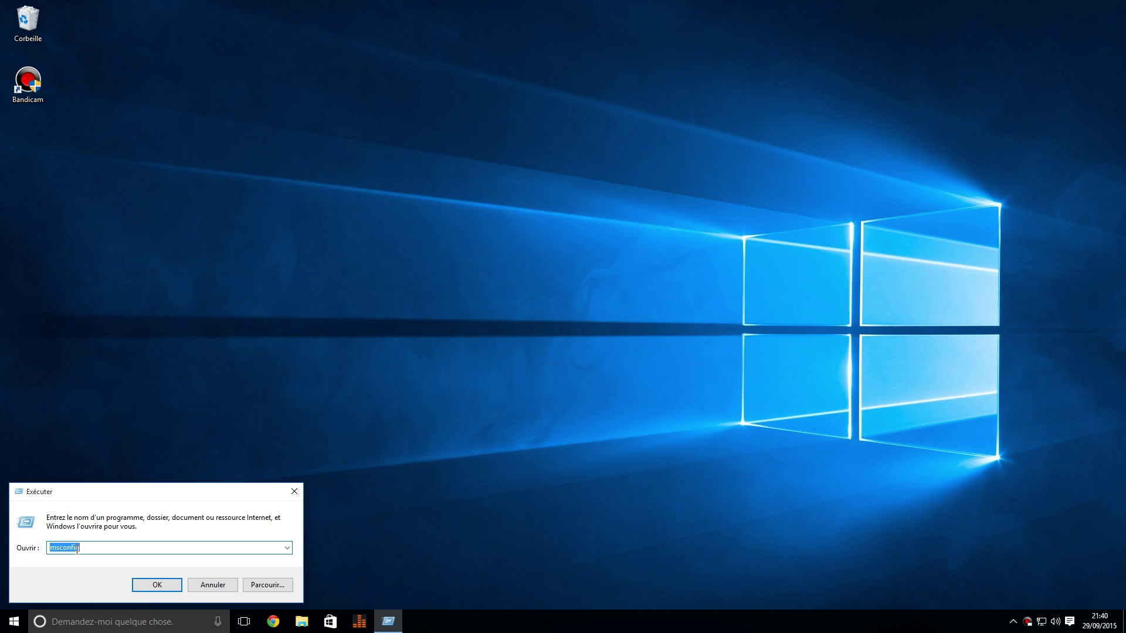
left_click(153, 585)
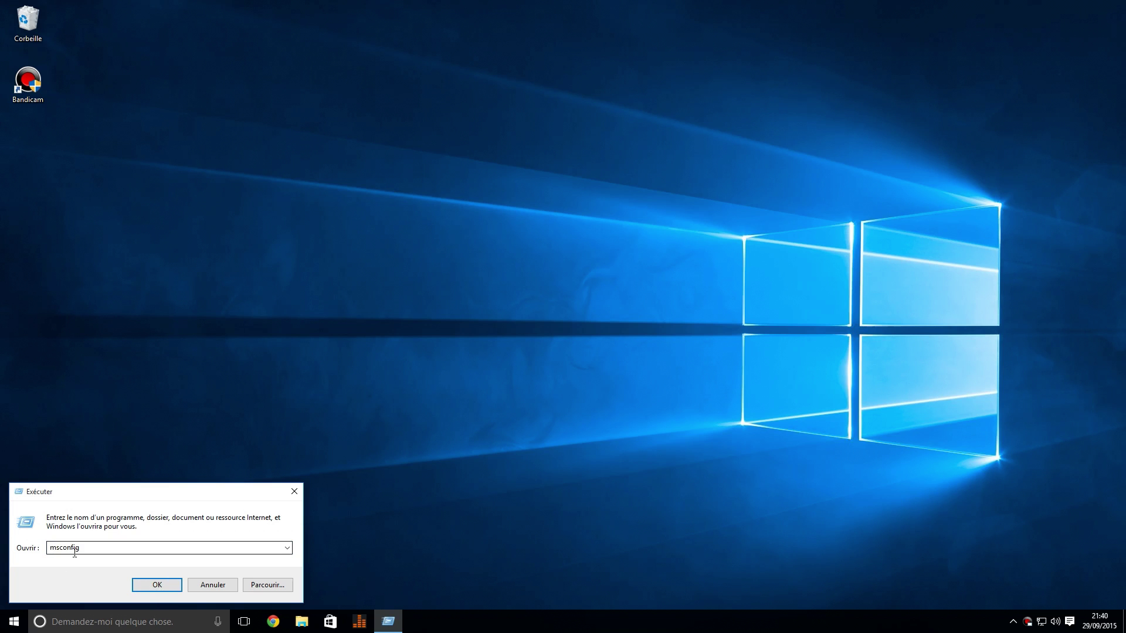
left_click(154, 586)
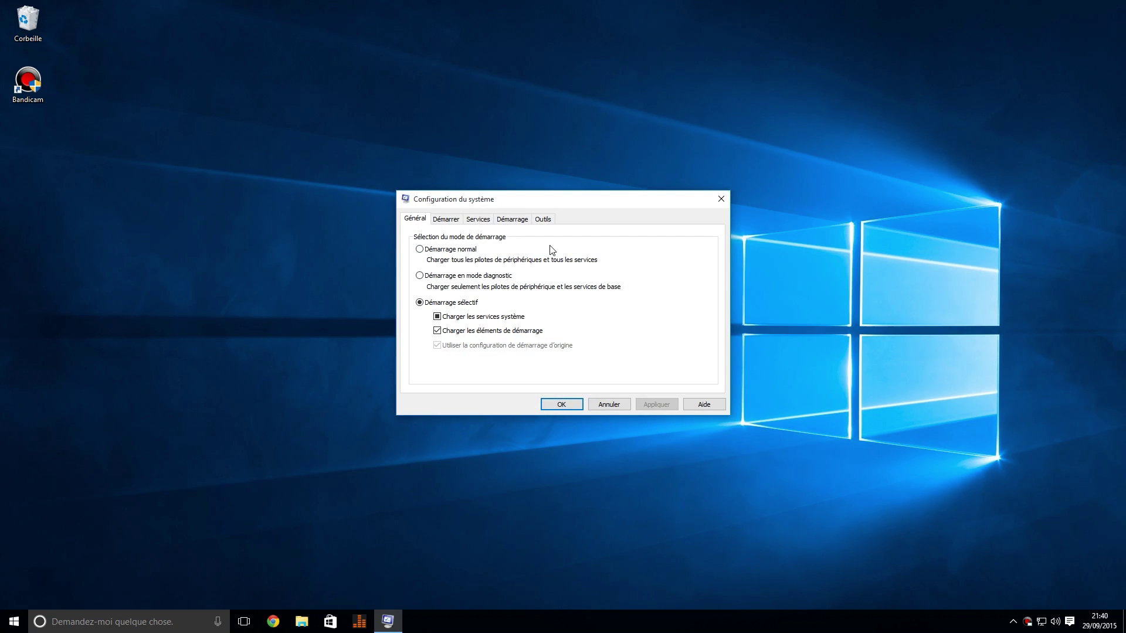
left_click(503, 223)
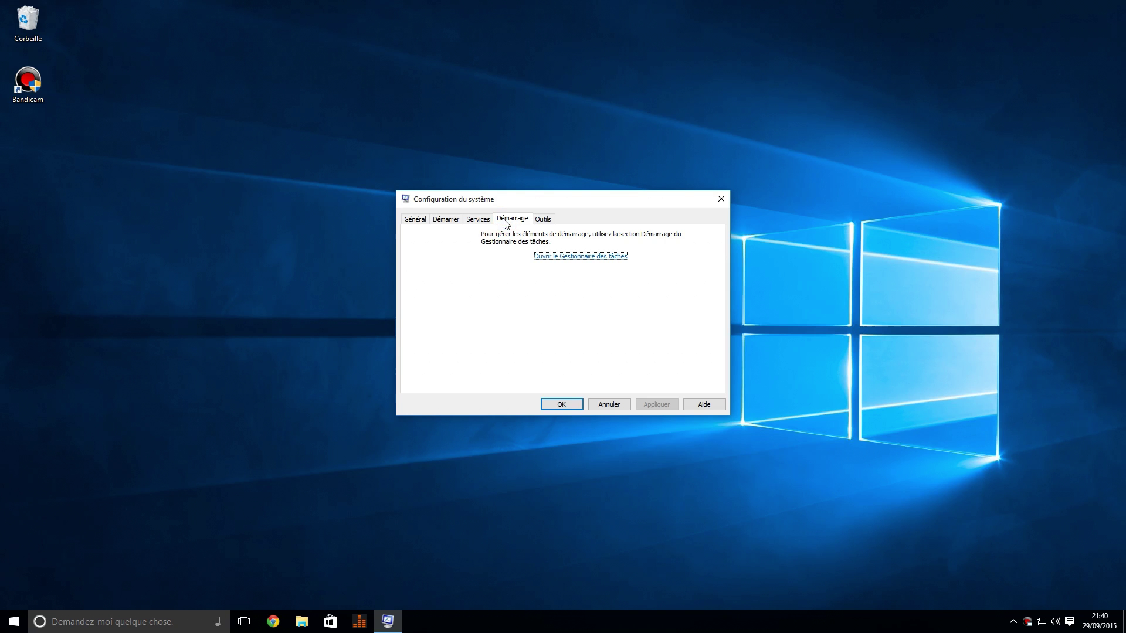
left_click(594, 256)
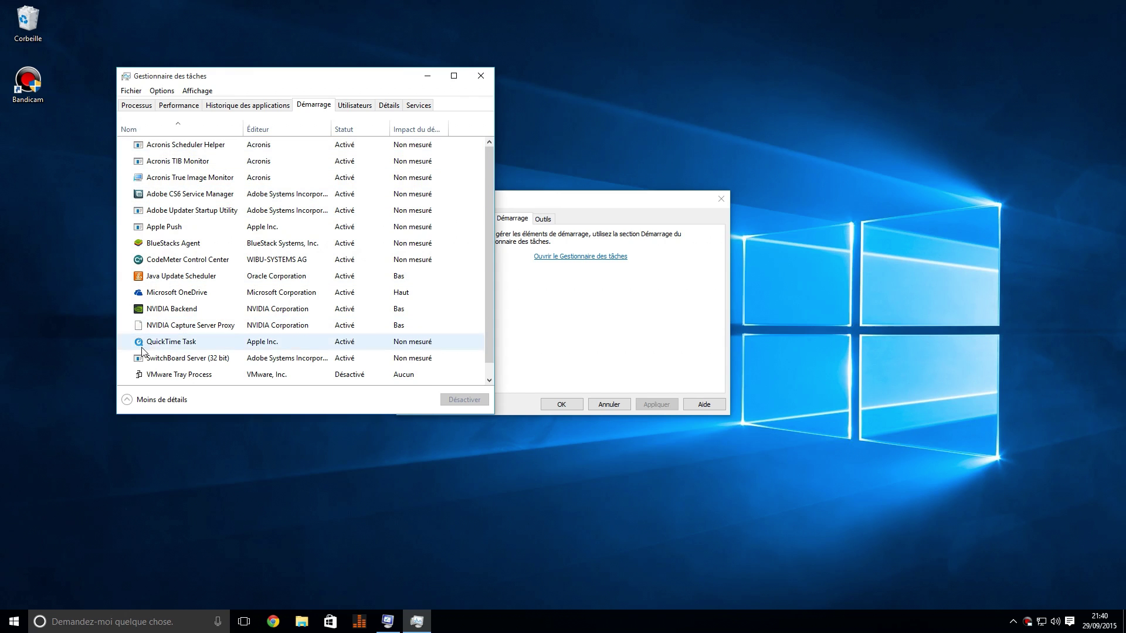
- Disable the startup entries Acronis Scheduler Helper, Acronis TIB Monitor and Acronis True Image Monitor
left_click(211, 145)
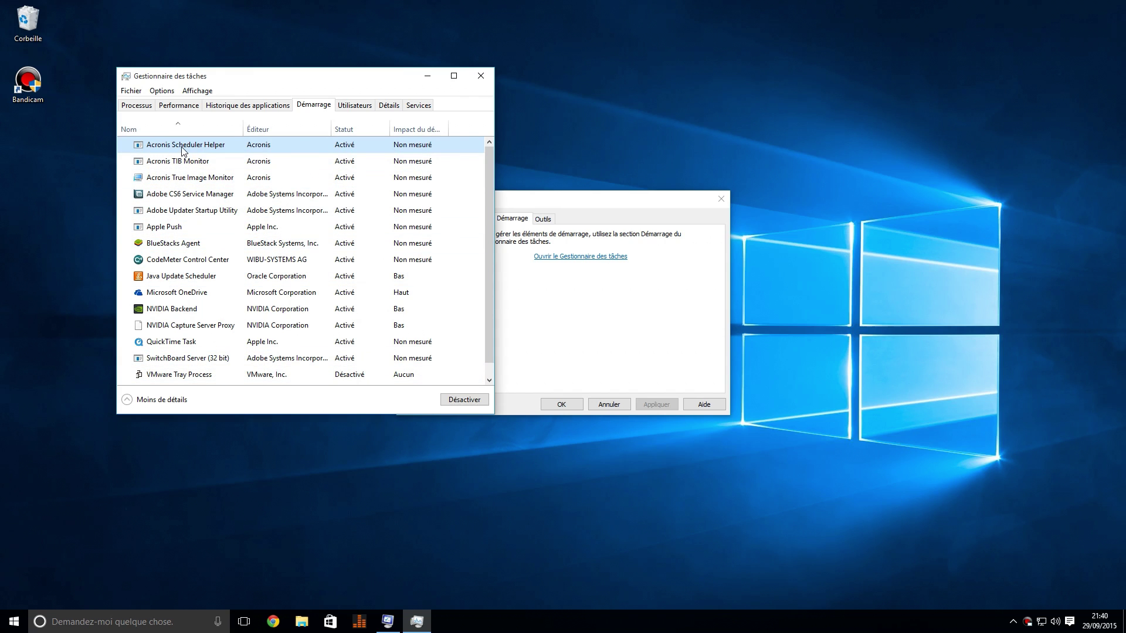
left_click(457, 396)
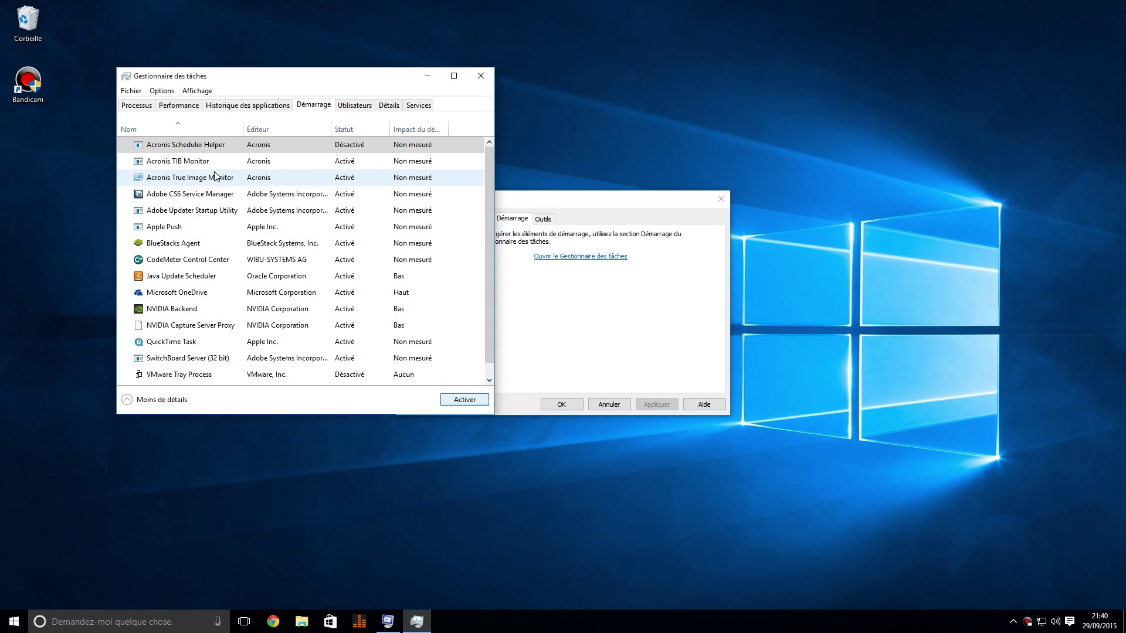
left_click(410, 161)
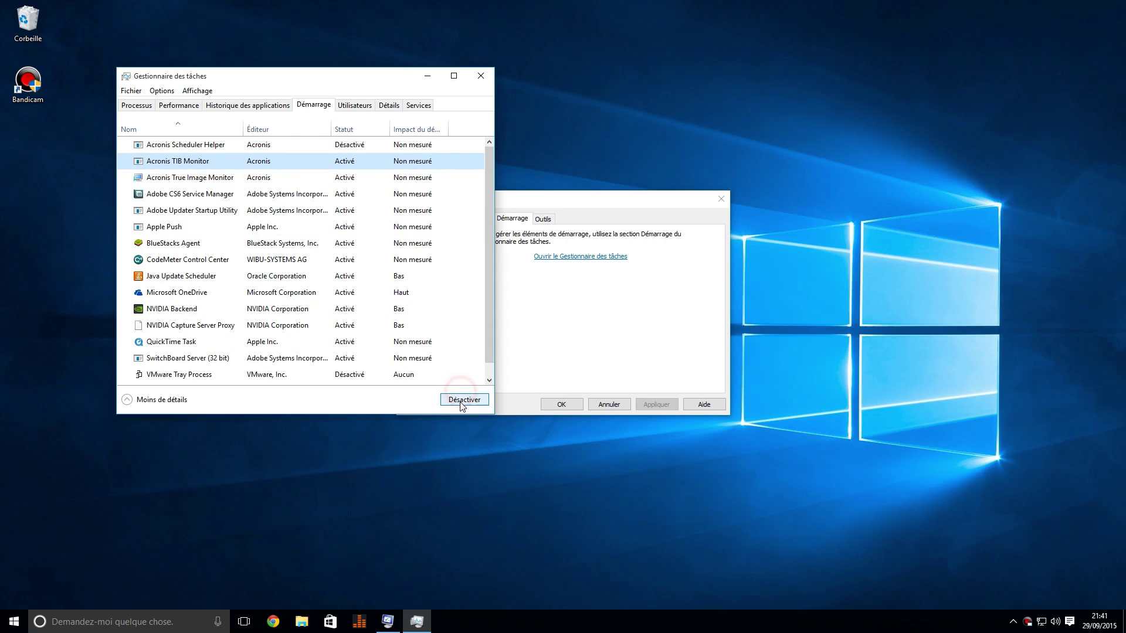
left_click(463, 401)
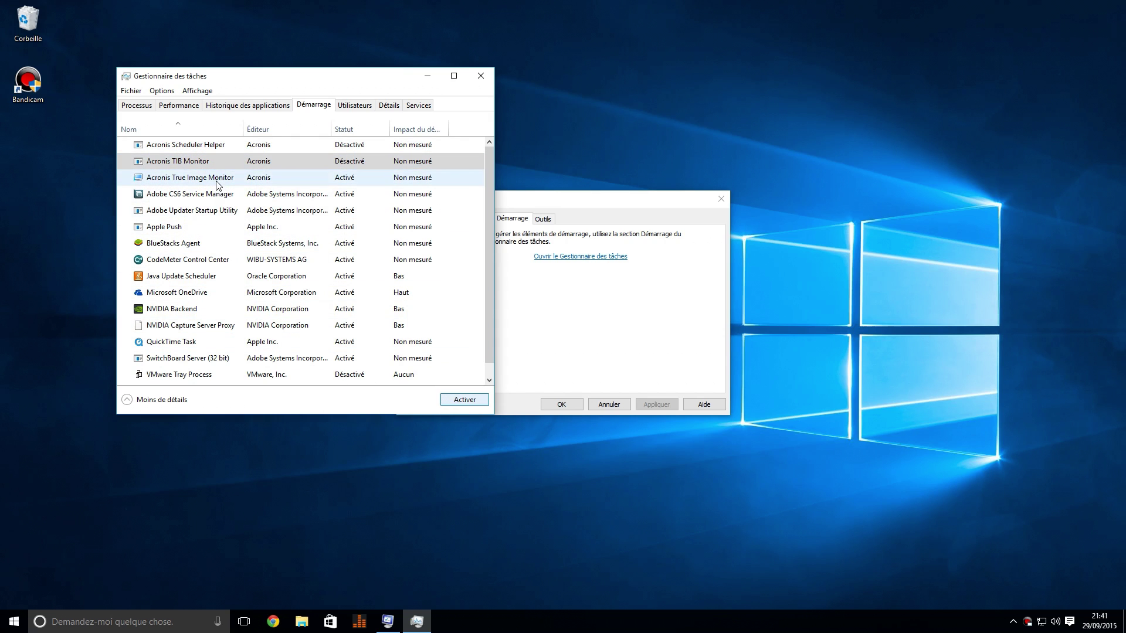
left_click(217, 177)
left_click(464, 400)
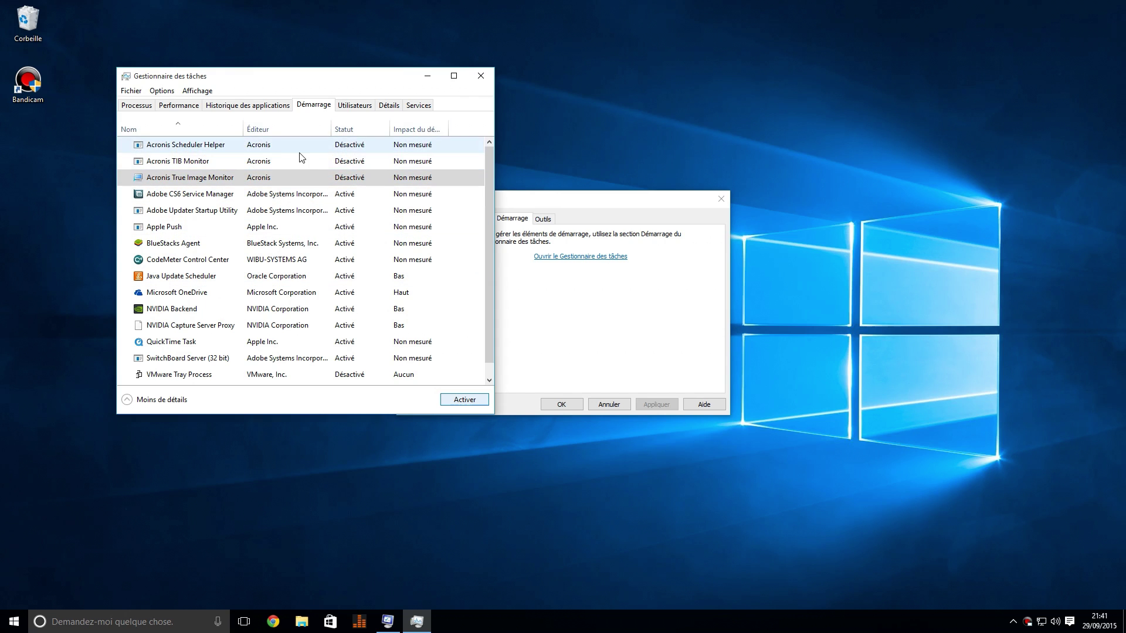
- Disable the startup entries Adobe CS6 Service Manager, Adobe Updater Startup Utility and Apple Push
left_click(201, 197)
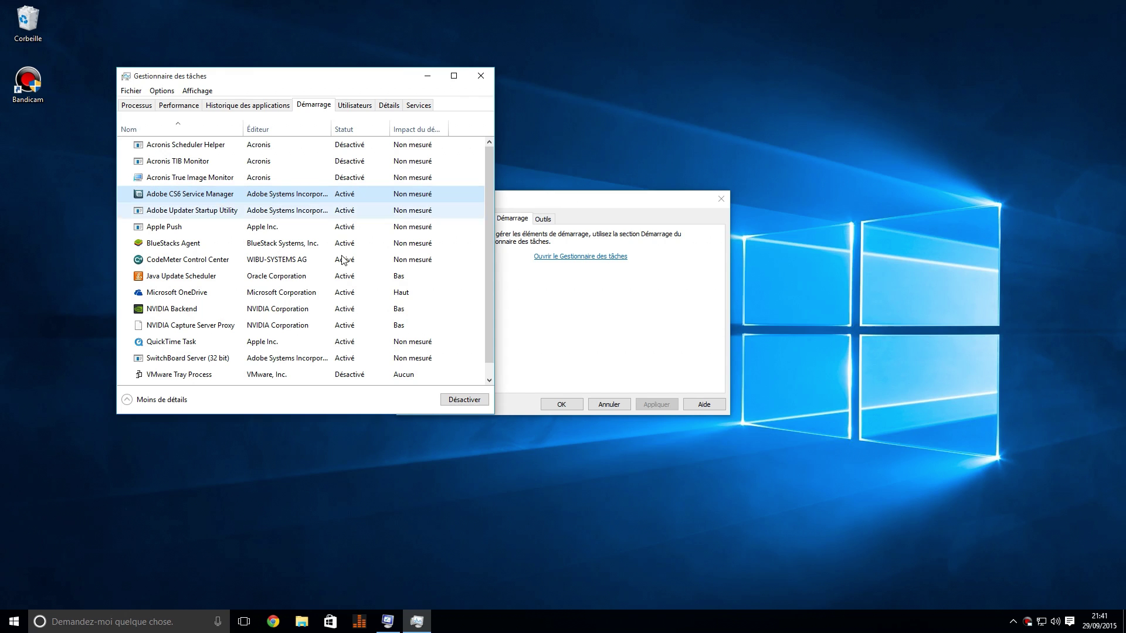
left_click(447, 399)
left_click(312, 212)
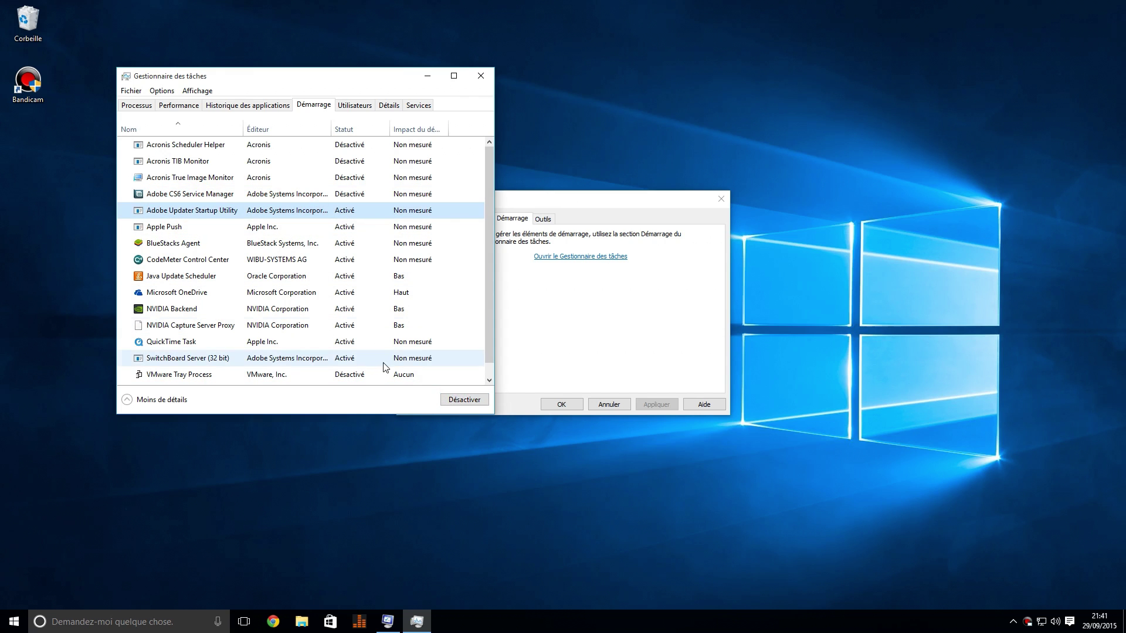
left_click(453, 401)
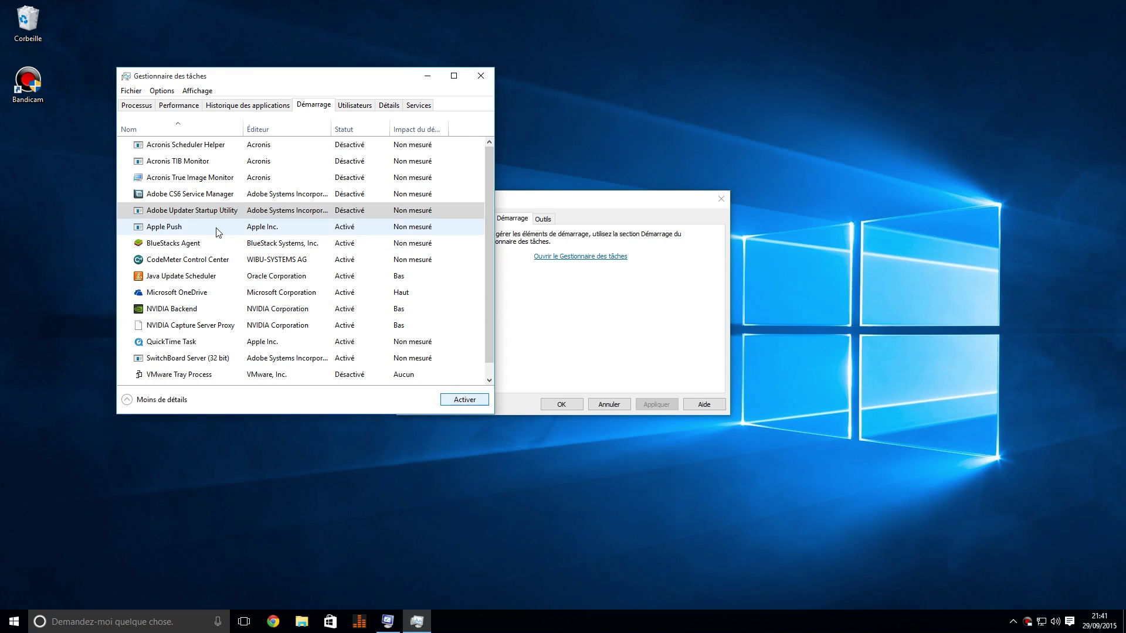
left_click(218, 232)
left_click(458, 403)
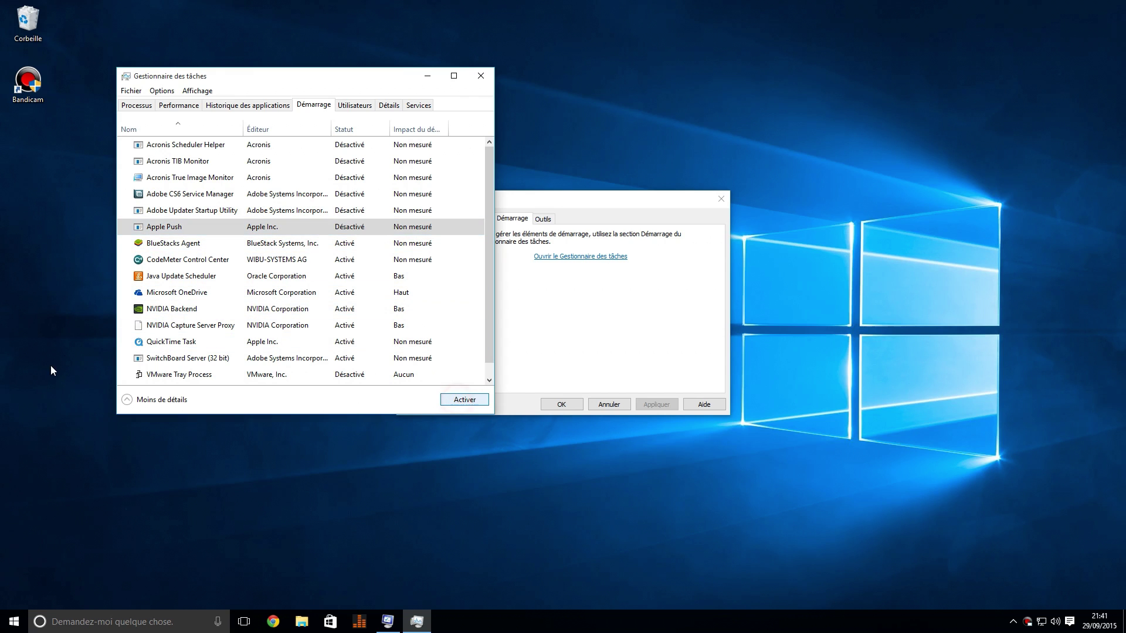
- Disable the startup entries BlueStacks Agent and CodeMeter Control Center
left_click(161, 243)
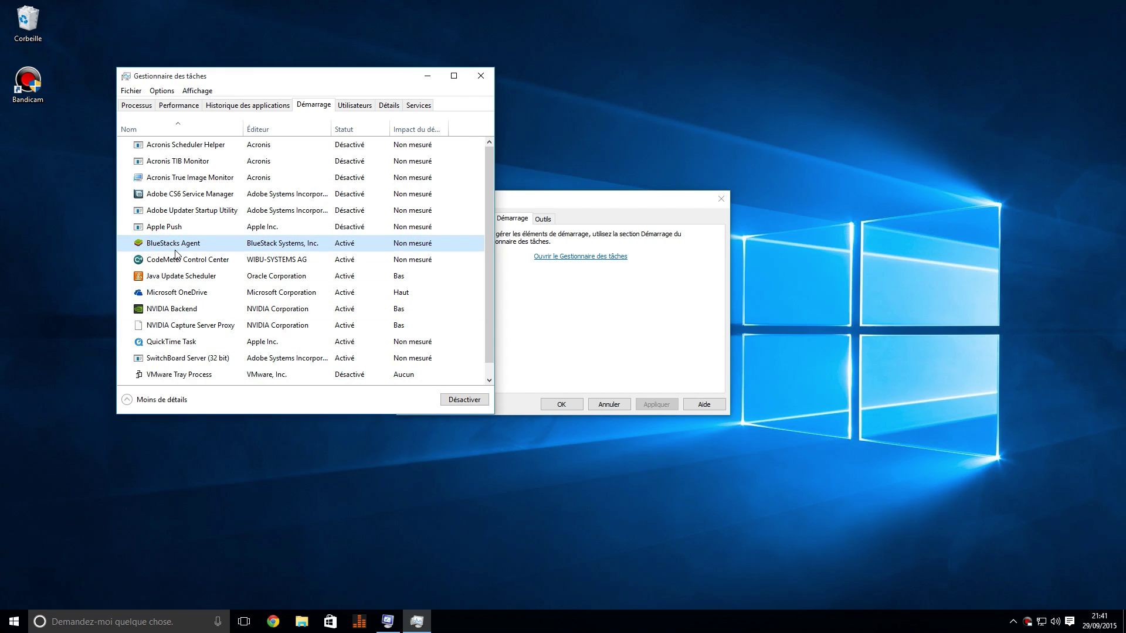
left_click(452, 403)
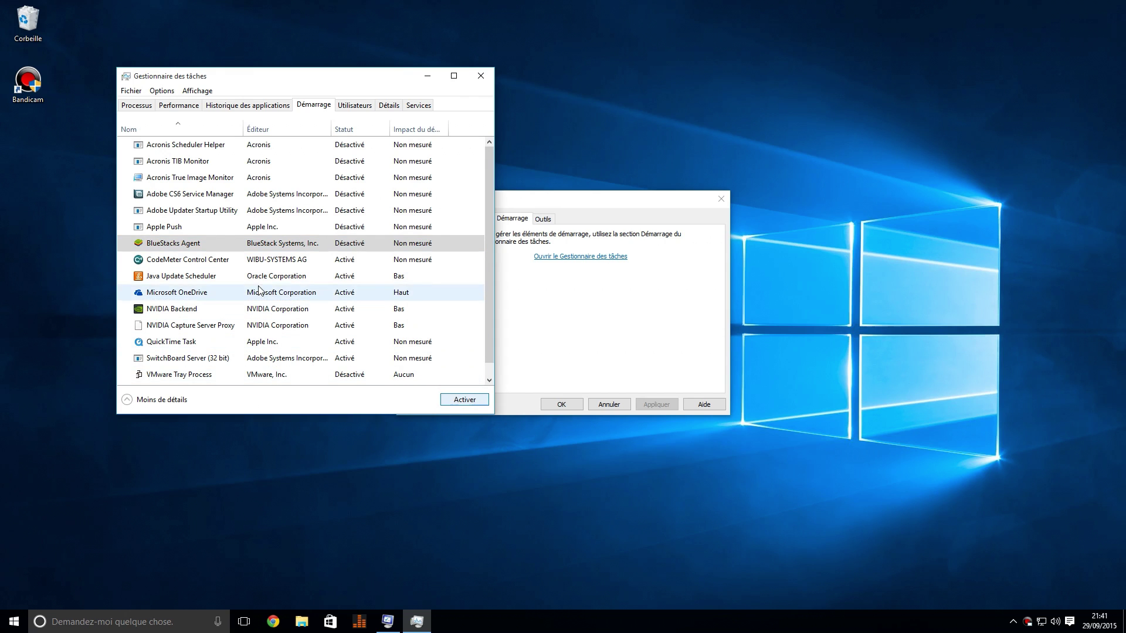
left_click(185, 261)
left_click(460, 399)
left_click(214, 276)
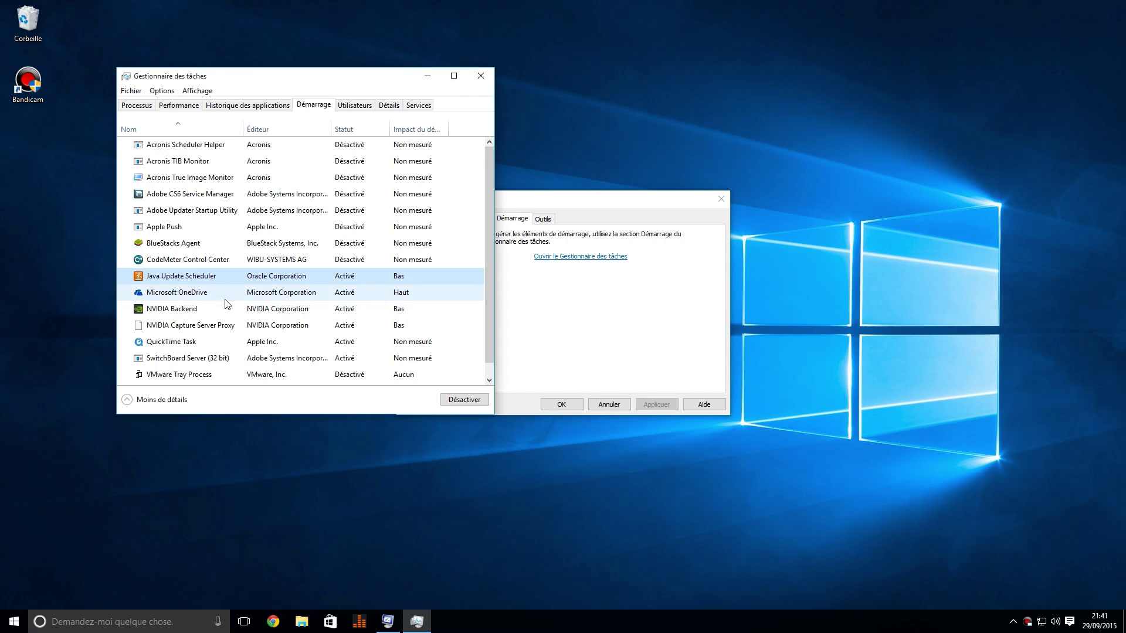
left_click(163, 294)
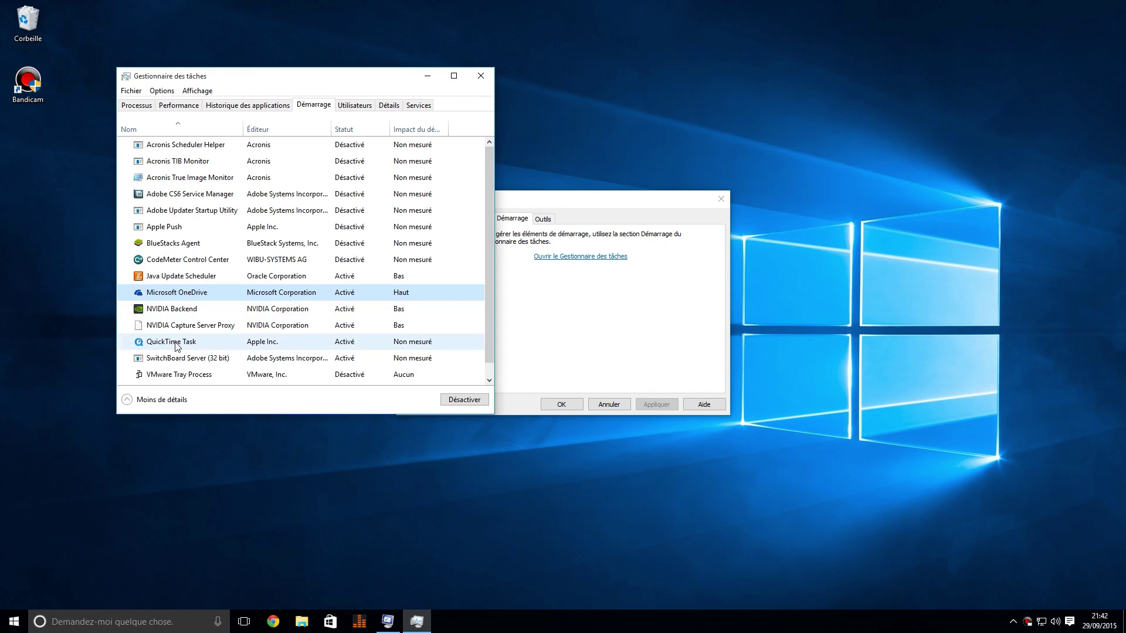
left_click(192, 313)
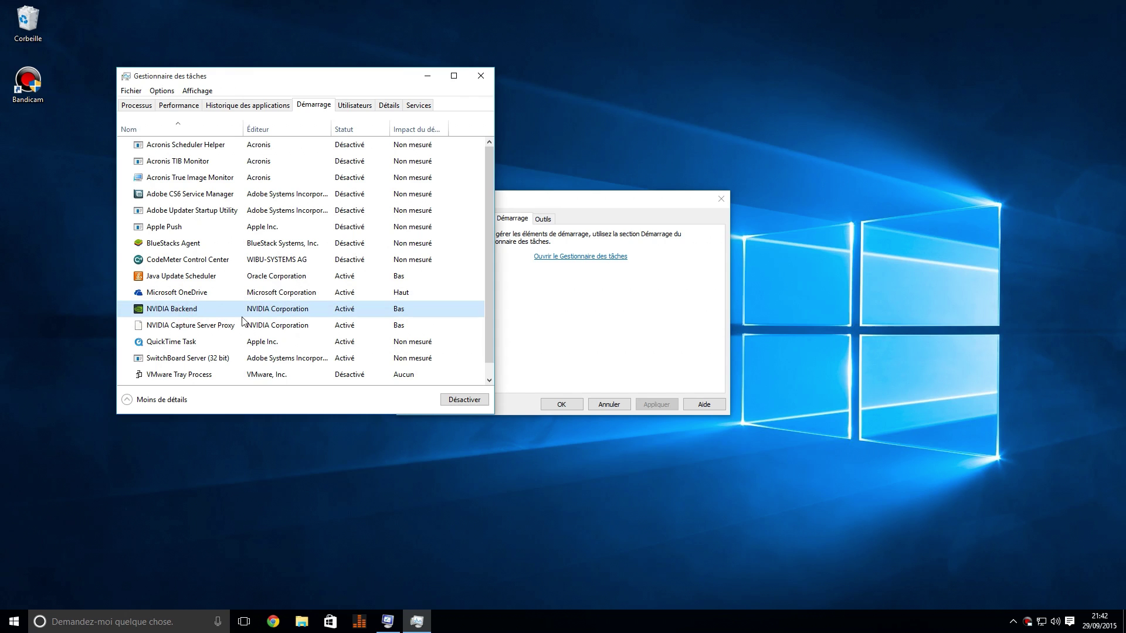
- Disable the startup entries QuickTime Task and SwitchBoard Server (32 bit), and close the Task Manager
scroll(192, 306, "down", 1)
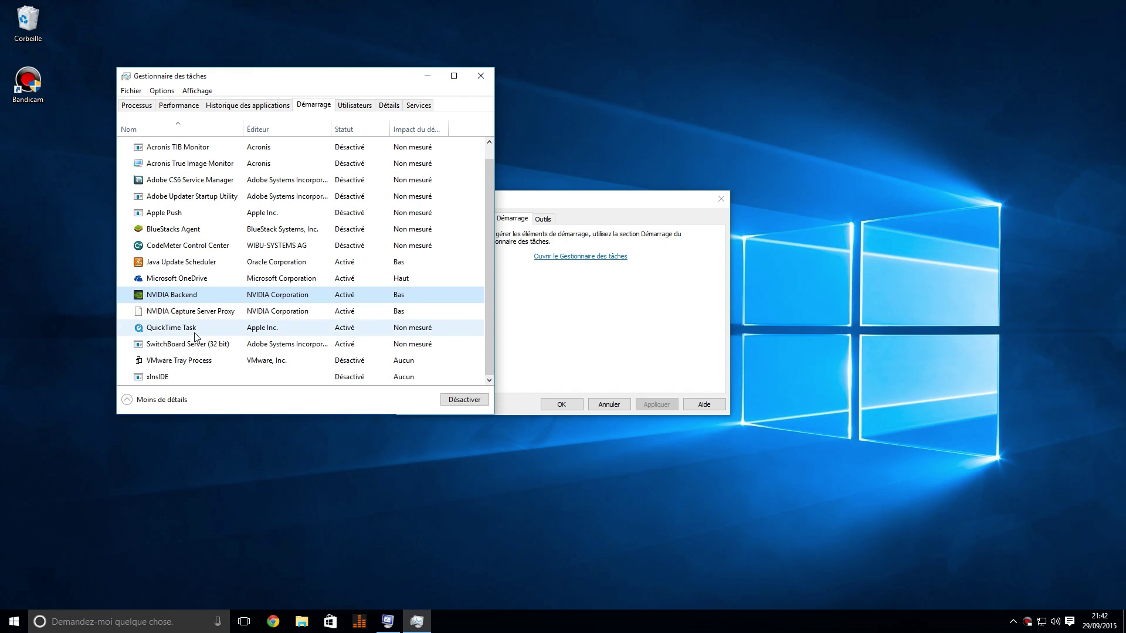
left_click(173, 332)
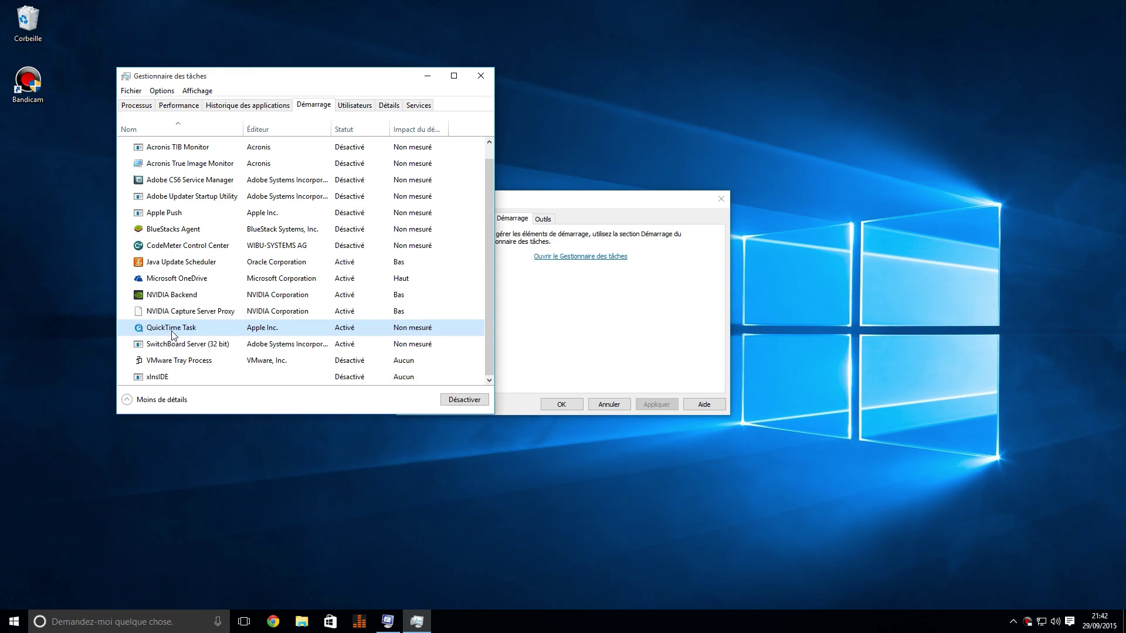
left_click(452, 400)
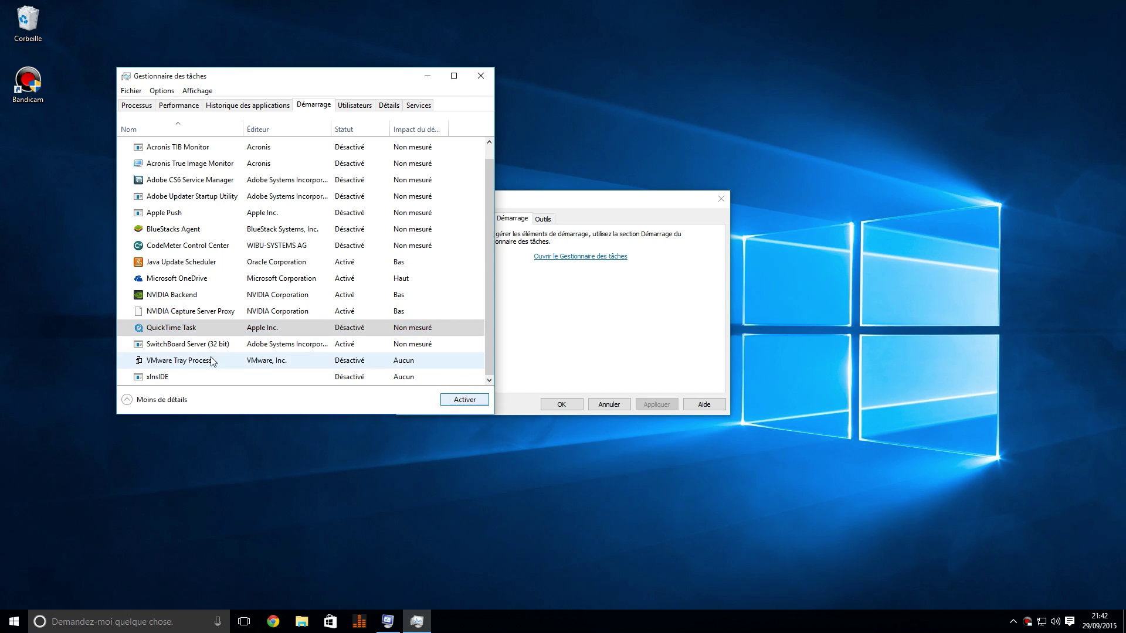
left_click(173, 345)
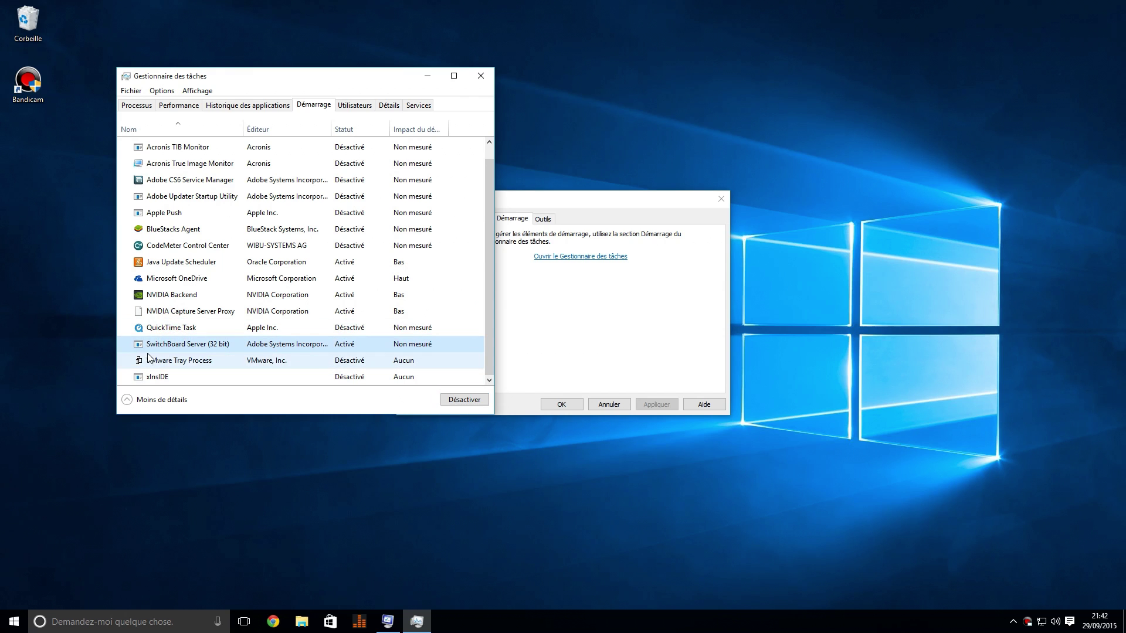
left_click(465, 400)
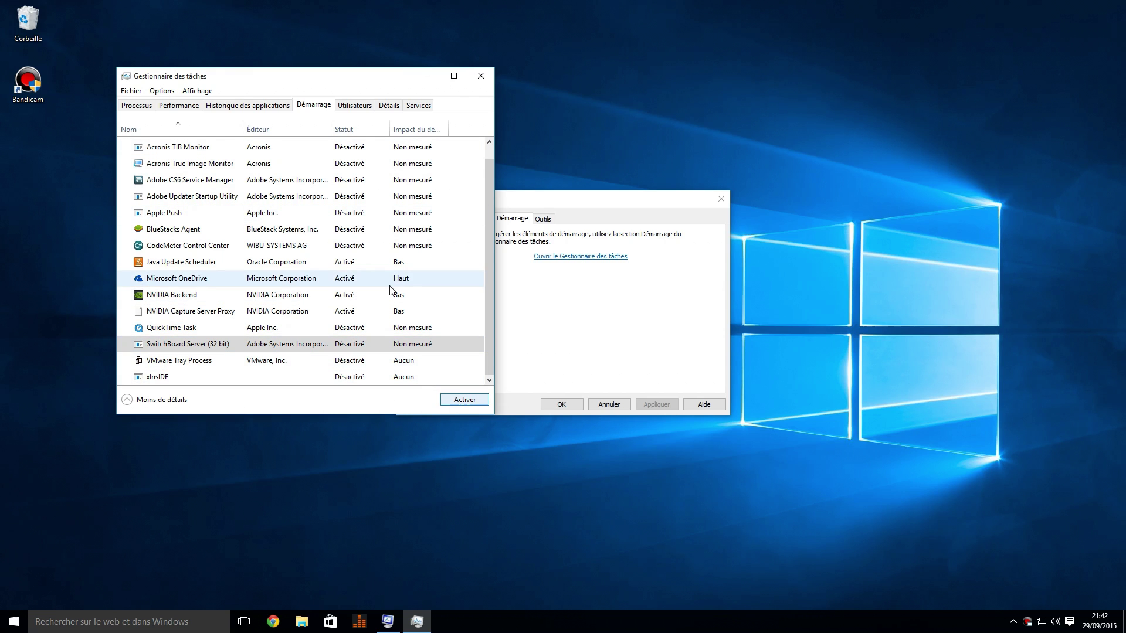
left_click(476, 78)
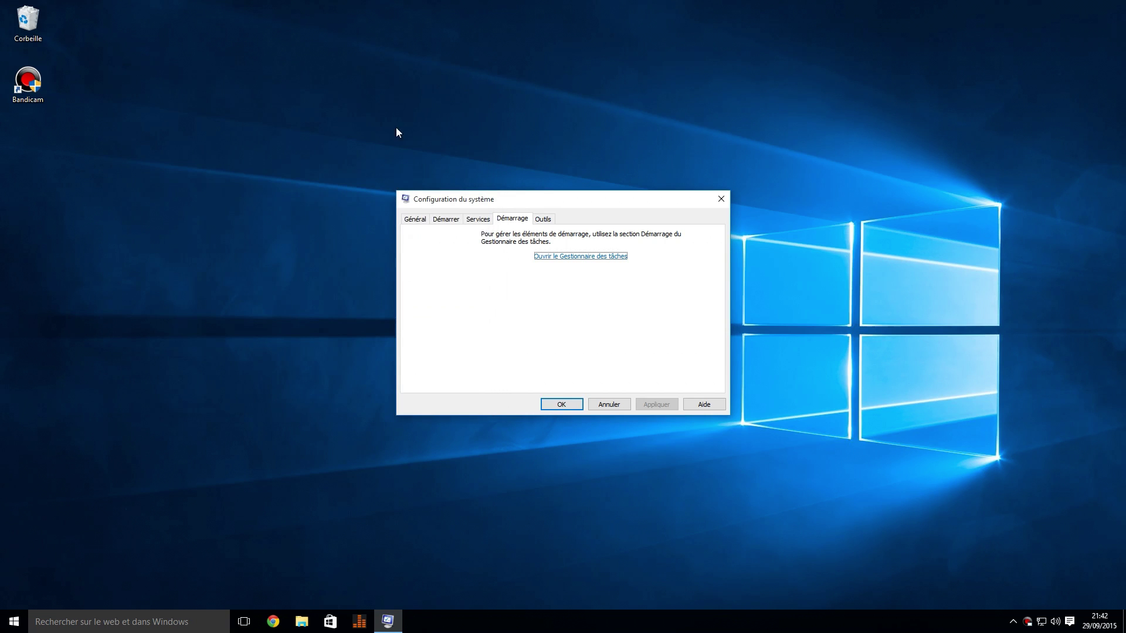
- In the system configuration's services, hide all Microsoft services and deactivate Acronis Scheduler2 Service, Adobe Acrobat Update Service and Acronis Nonstop Backup Service
left_click(478, 219)
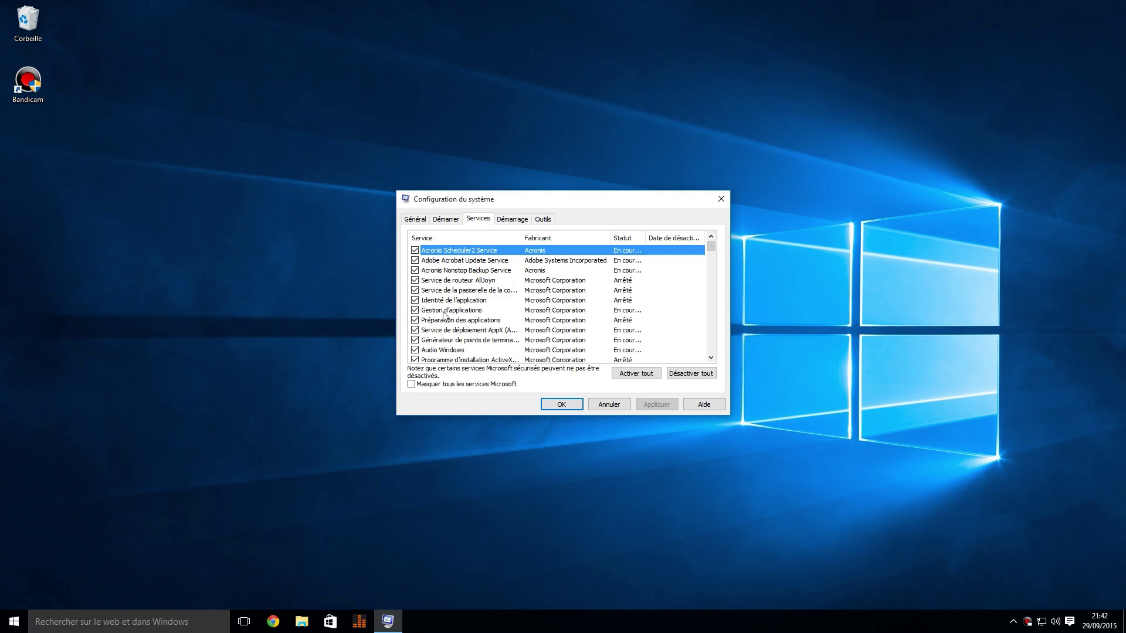
left_click(411, 385)
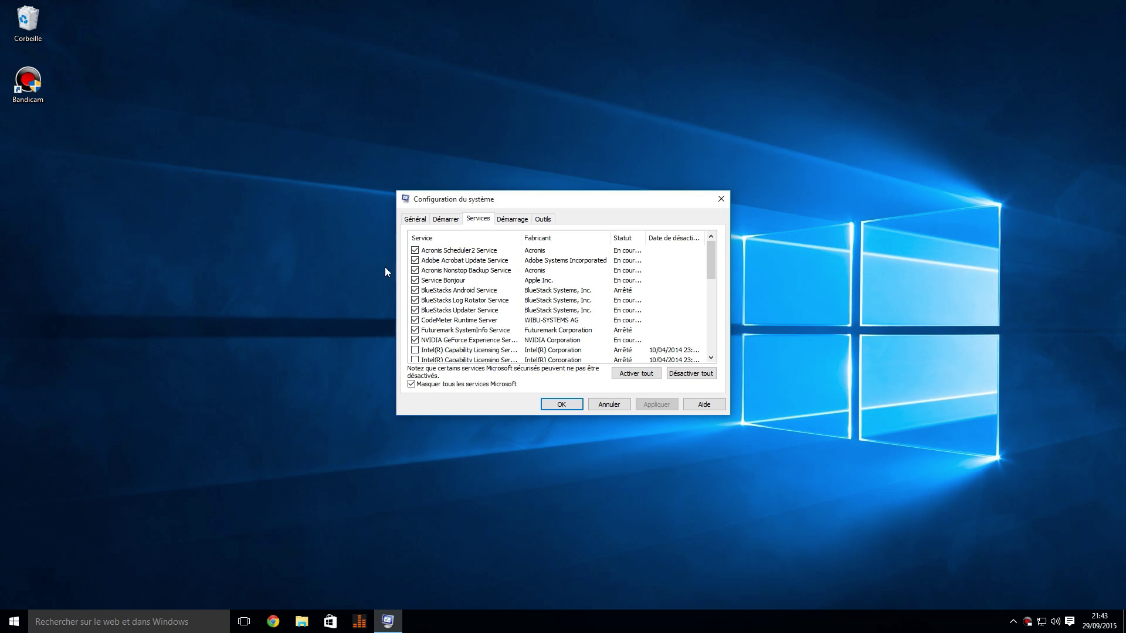
left_click(415, 251)
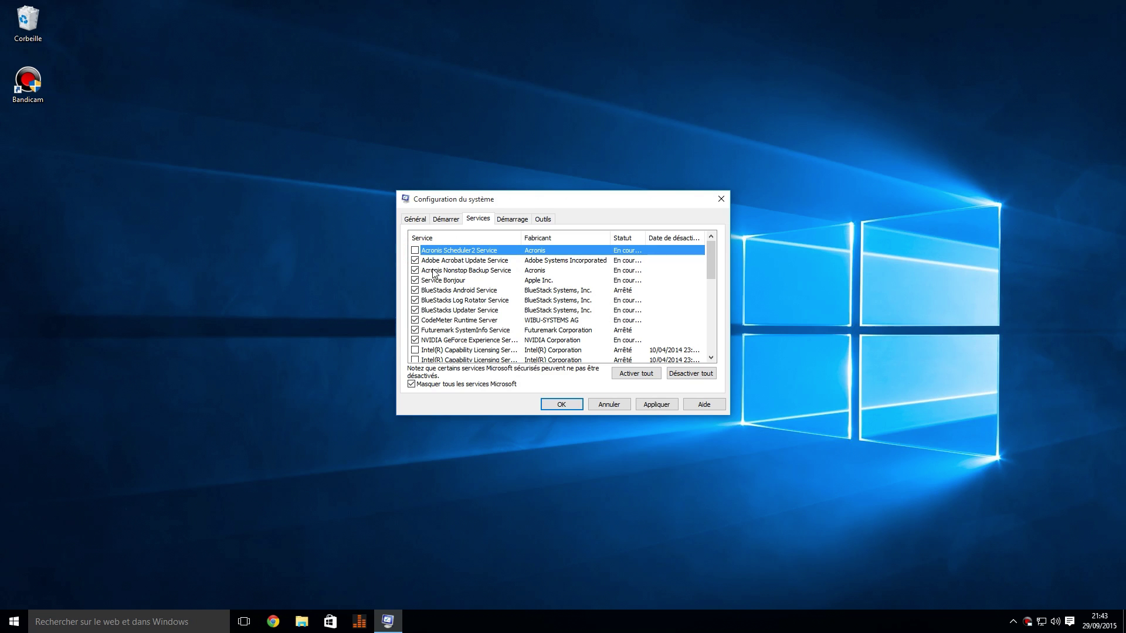
left_click(415, 260)
left_click(415, 270)
- Deactivate Service Bonjour and the BlueStacks Android, Log Rotator and Updater services
left_click(415, 280)
left_click(415, 290)
left_click(414, 300)
left_click(415, 311)
- Deactivate CodeMeter Runtime Server, Futuremark SystemInfo Service, Mozilla Maintenance Service, Privoxy and Skype Updater
scroll(437, 318, "down", 2)
left_click(414, 261)
left_click(414, 270)
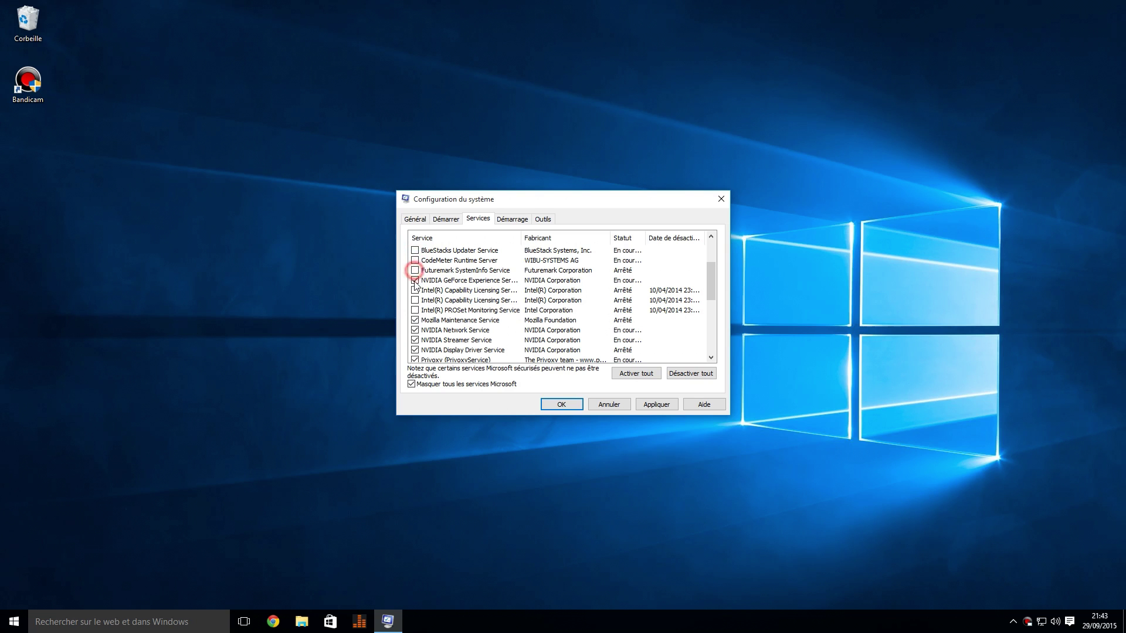
left_click(415, 321)
scroll(431, 325, "down", 2)
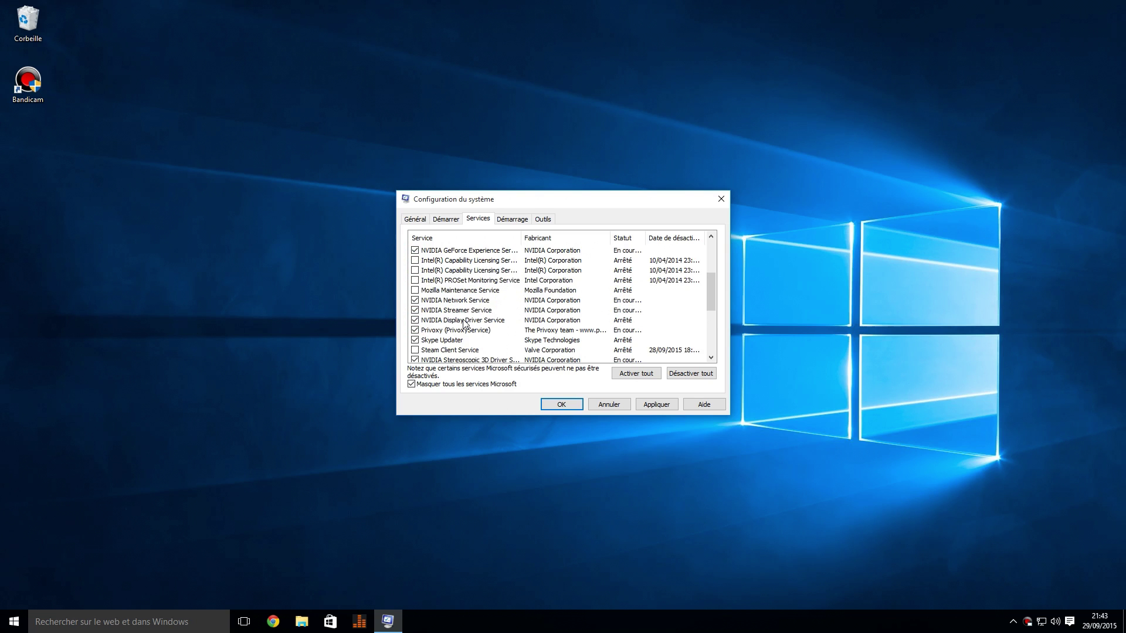
left_click(415, 300)
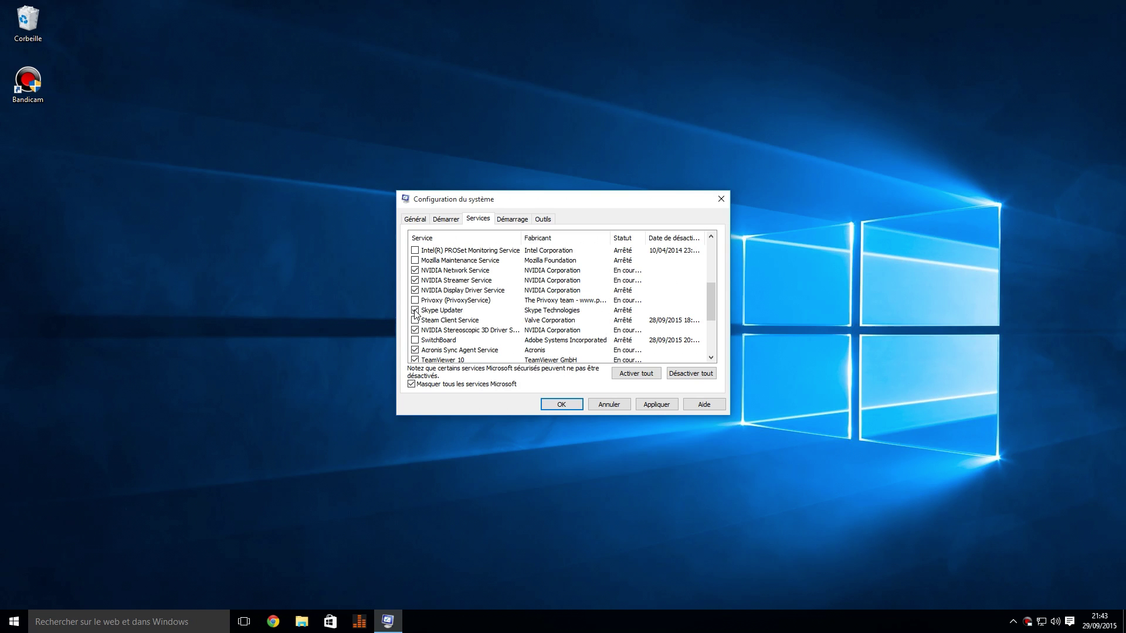
left_click(415, 310)
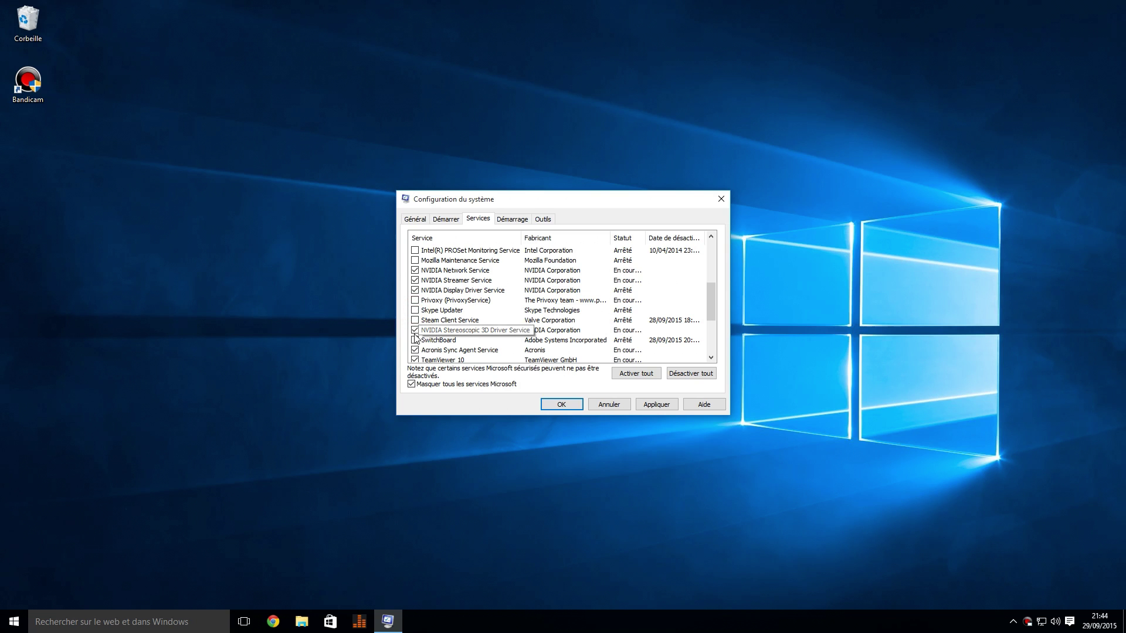
- Deactivate Acronis Sync Agent Service, TeamViewer 10, TomTomHOMEService, VMware Authorization Service and VMware DHCP Service
scroll(465, 345, "down", 1)
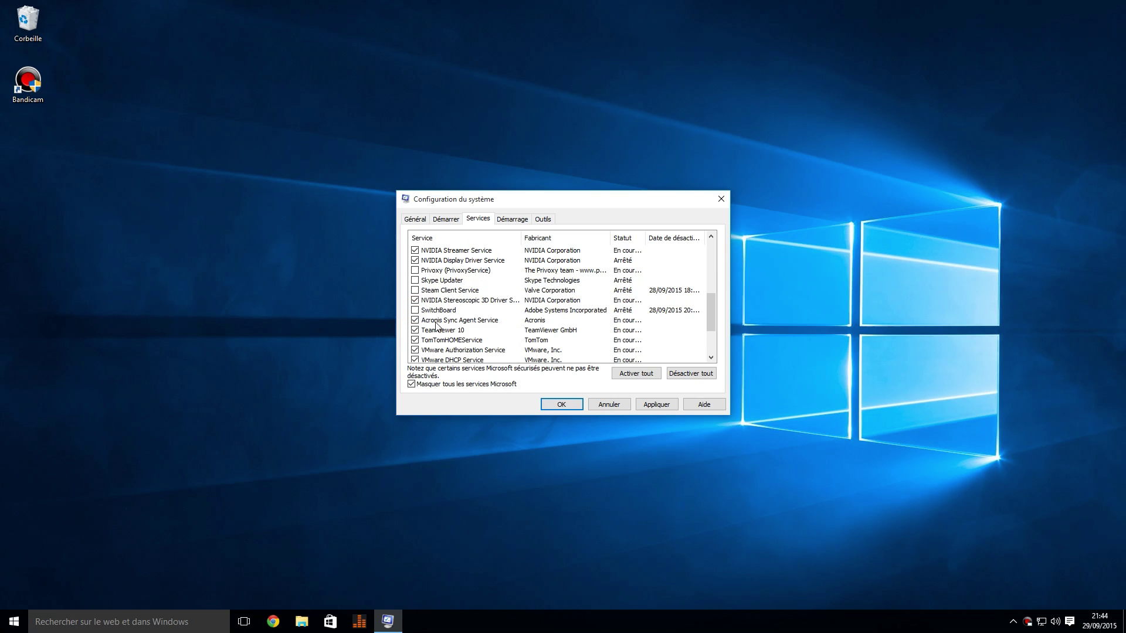
left_click(415, 320)
left_click(415, 330)
left_click(415, 340)
left_click(416, 350)
scroll(416, 350, "down", 2)
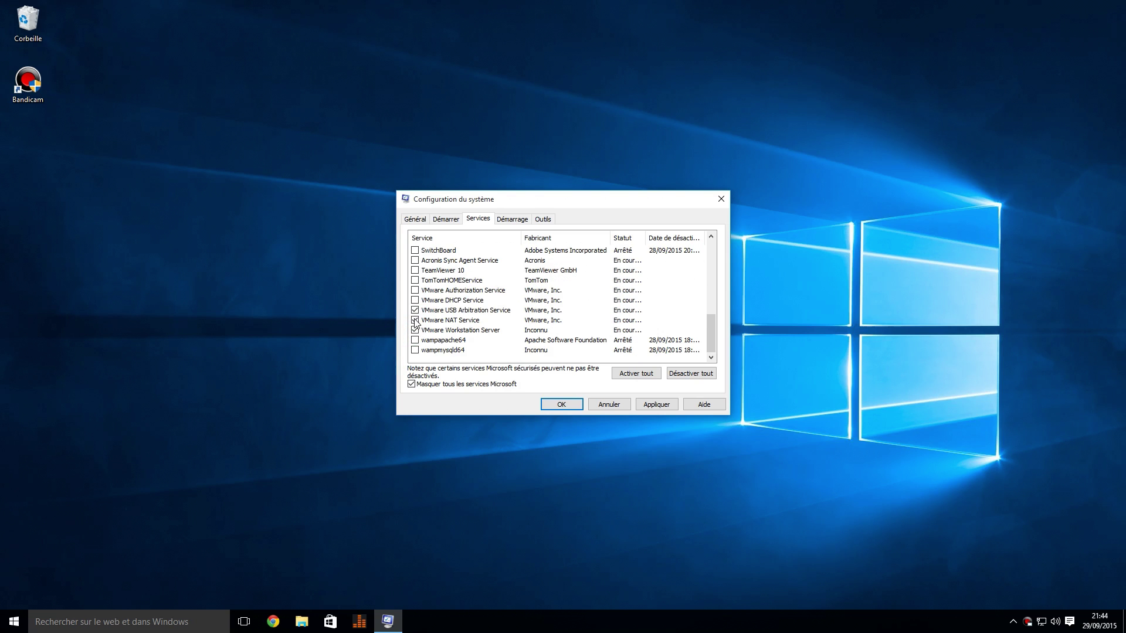
- Deactivate VMware USB Arbitration Service, VMware NAT Service and VMware Workstation Server, and accept the configuration without restarting
left_click(415, 310)
left_click(415, 320)
left_click(415, 330)
left_click(554, 404)
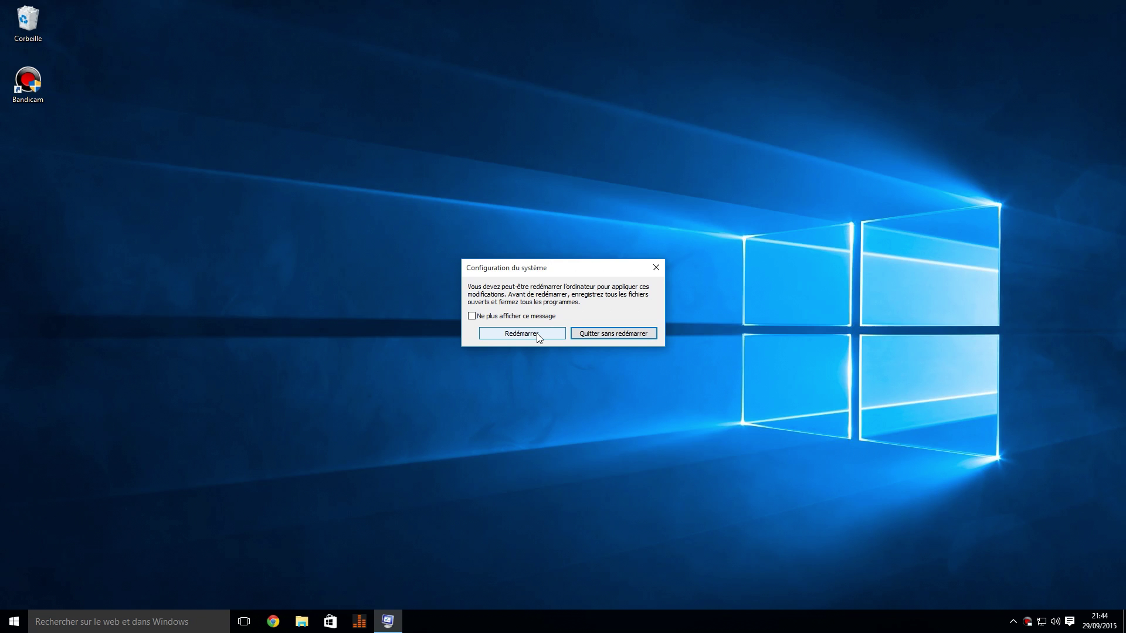
left_click(597, 335)
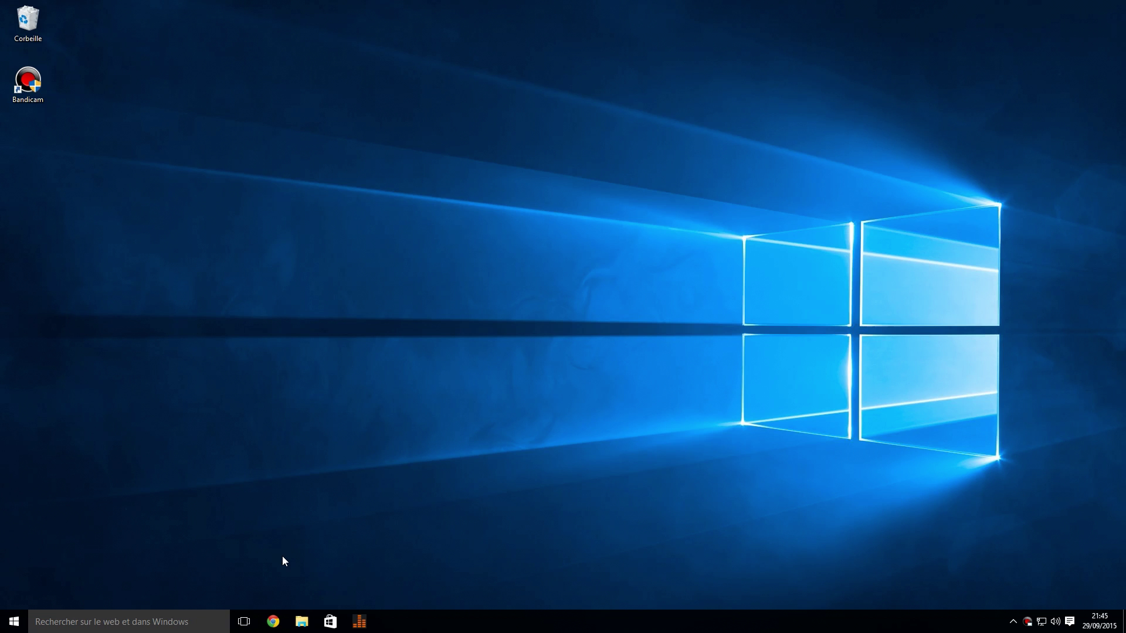
- Switch to Chrome and open the bookmarked NVIDIA France website
left_click(280, 617)
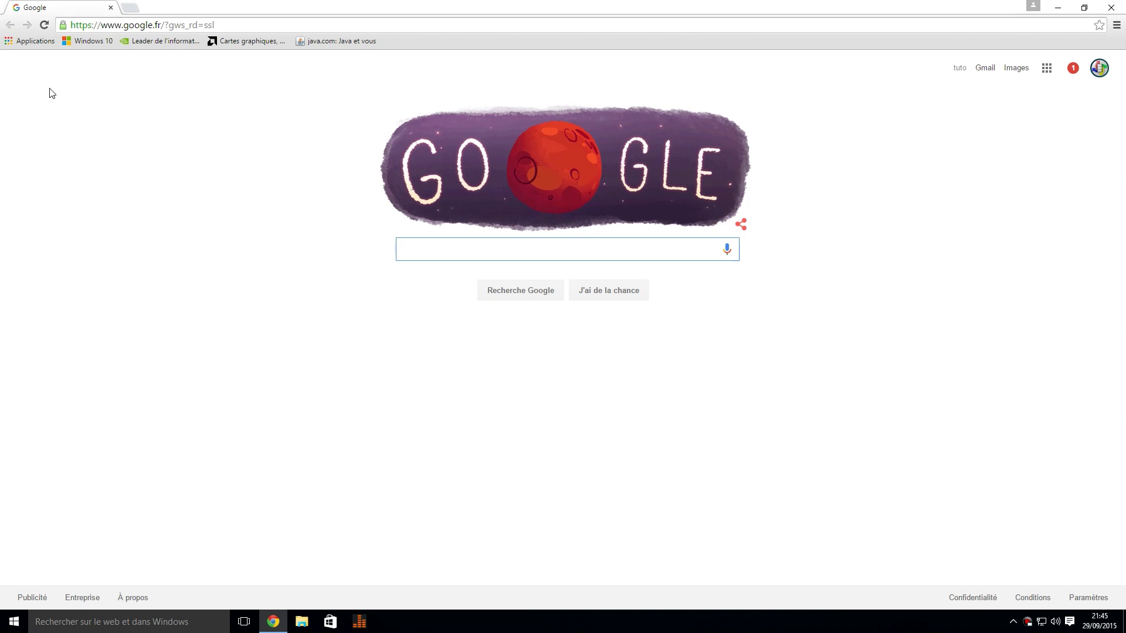
left_click(160, 42)
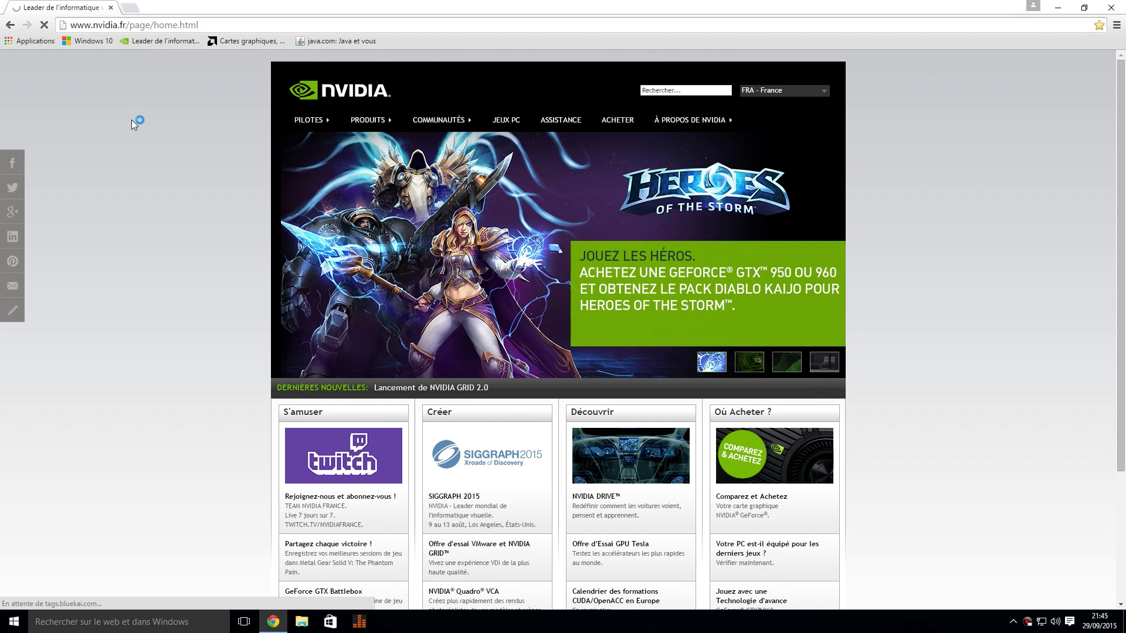
mouse_move(309, 121)
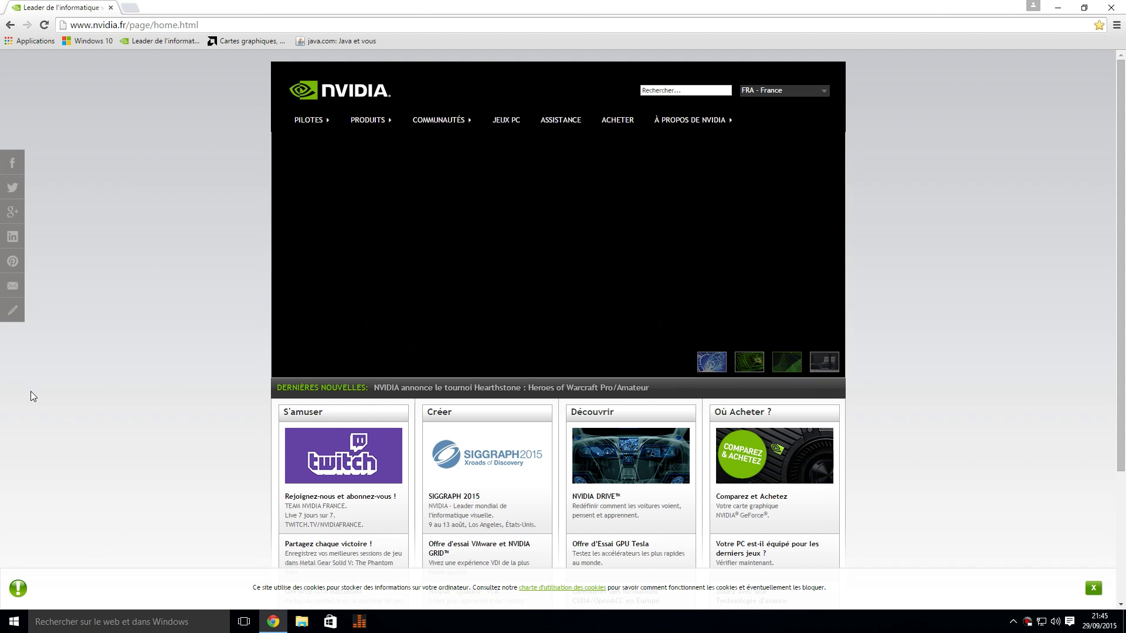
- Open the Device Manager and expand Cartes graphiques to check which graphics card models are installed
right_click(14, 624)
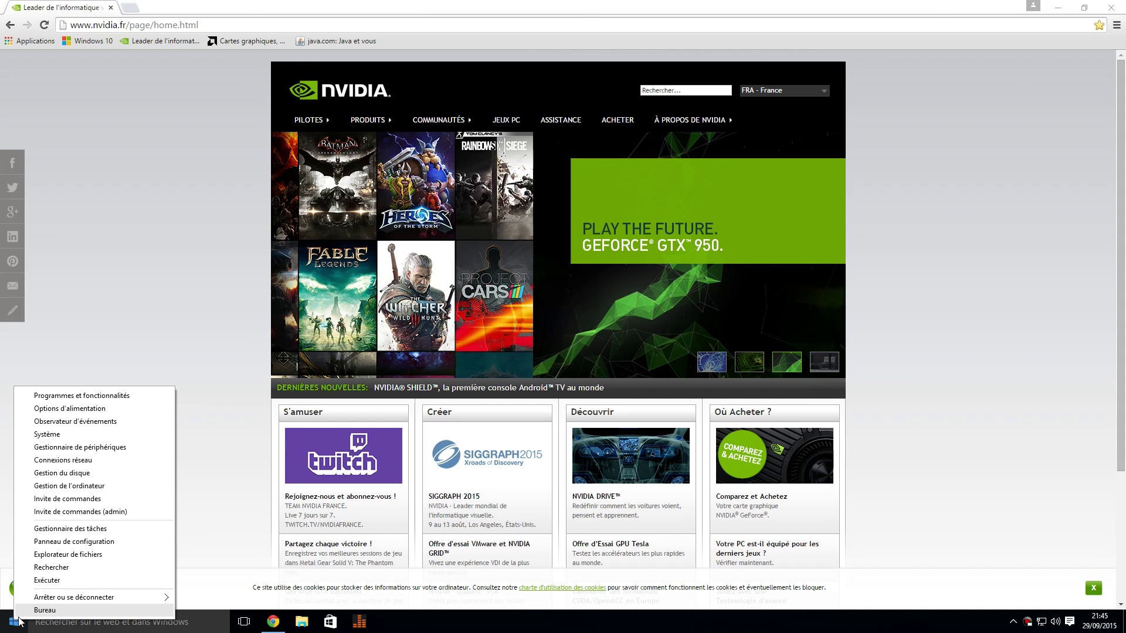
left_click(109, 447)
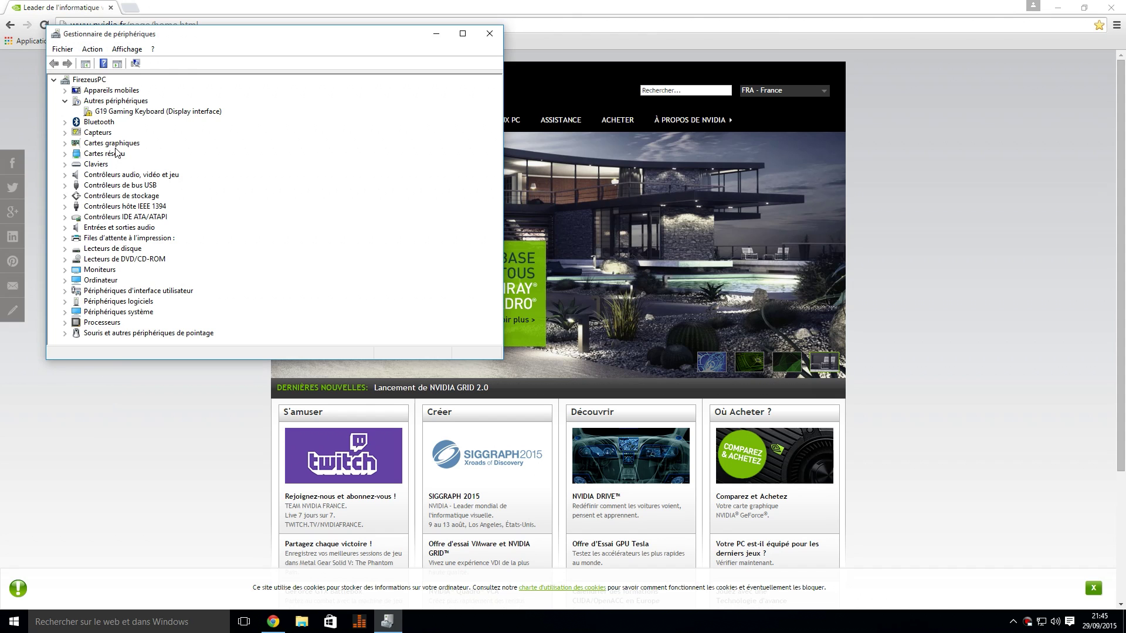
left_click(64, 144)
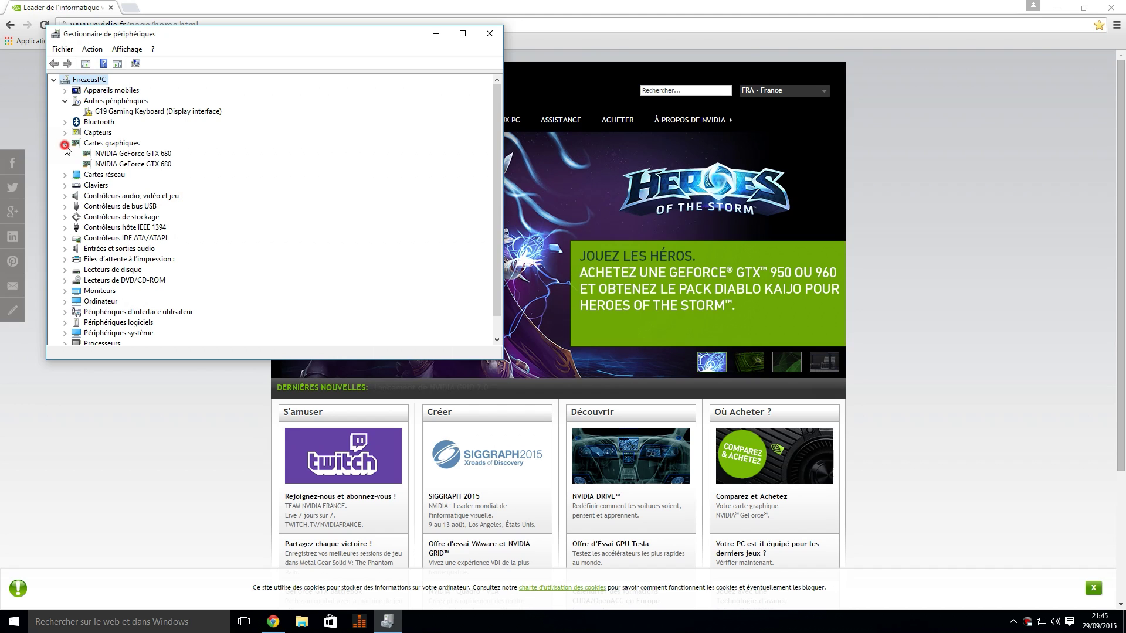
left_click(165, 155)
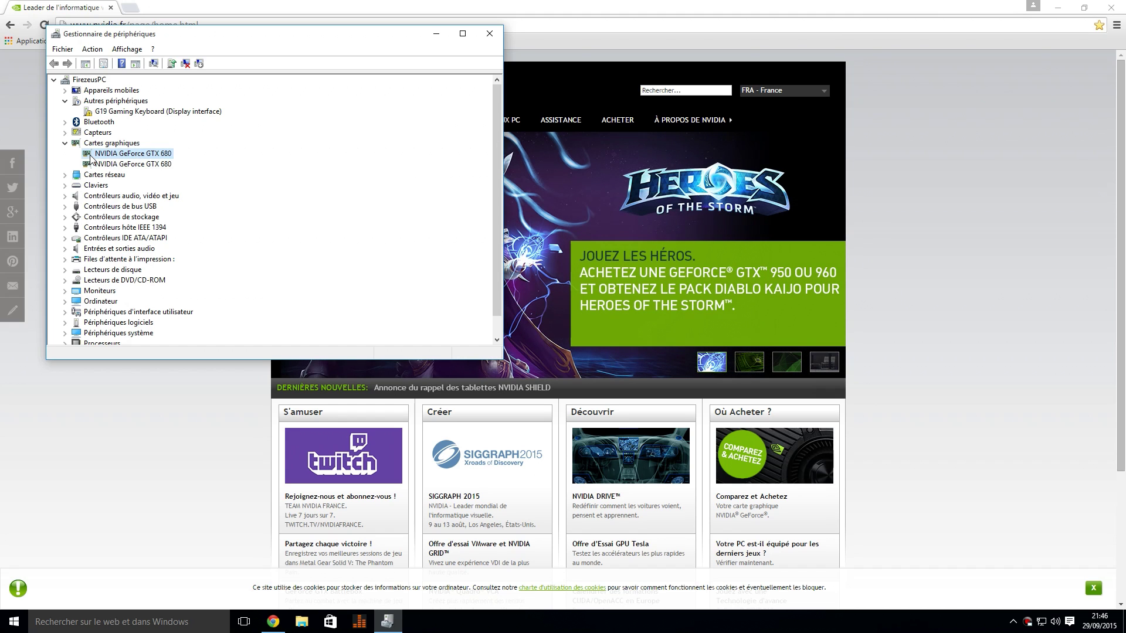
left_click(119, 155)
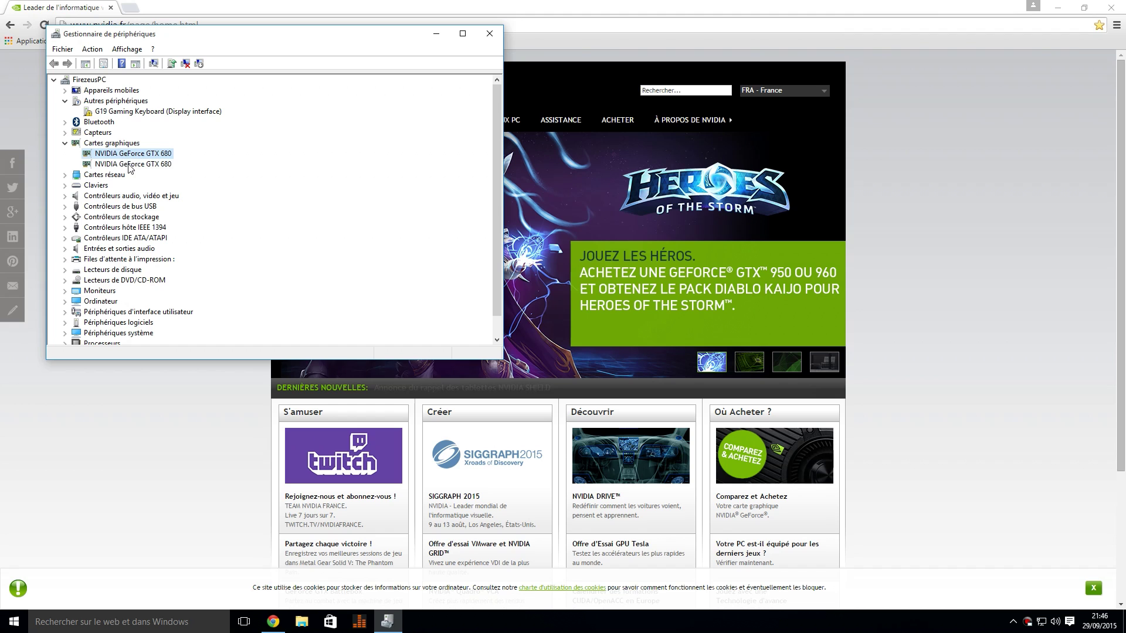
left_click(129, 161)
left_click(130, 154)
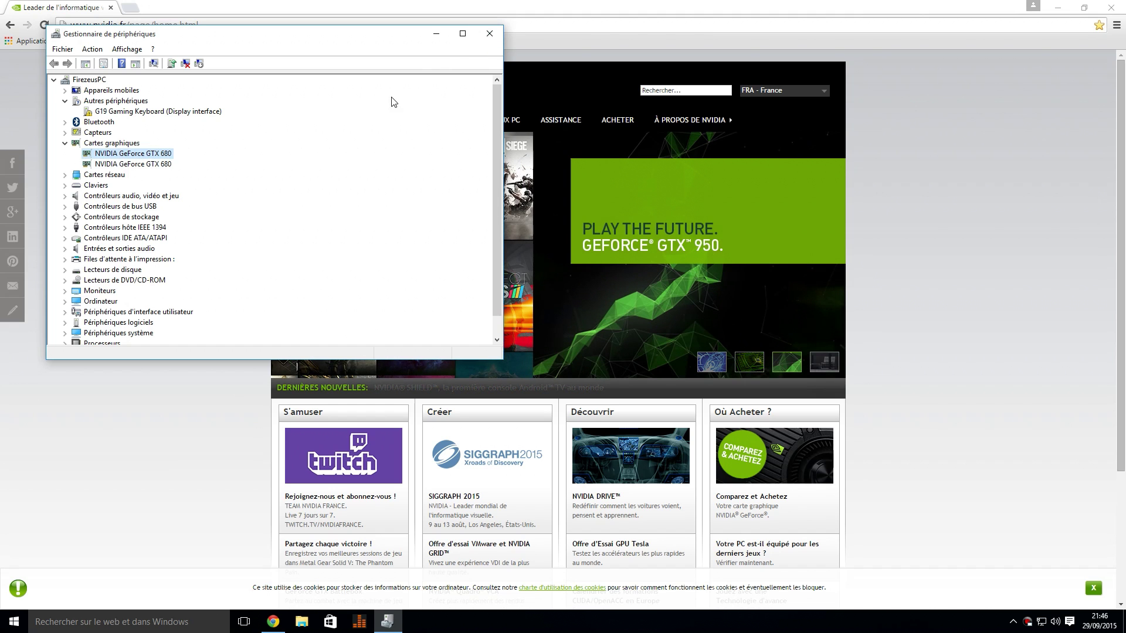
- Close the Device Manager, check the processor, memory and system type in the Windows System information, and close that window
left_click(489, 34)
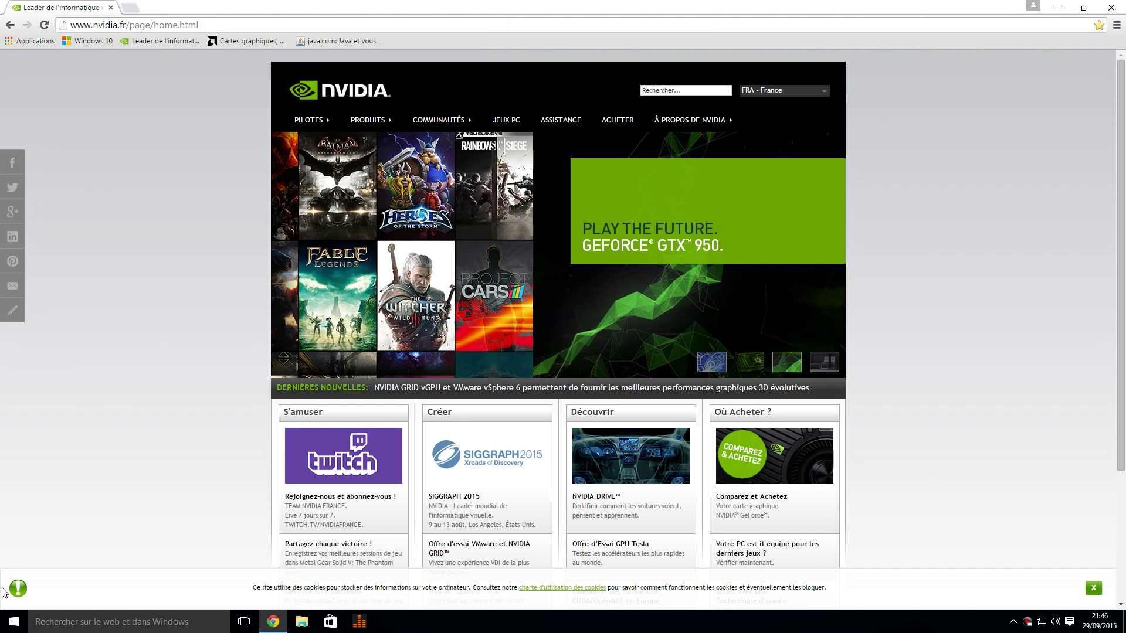
right_click(16, 624)
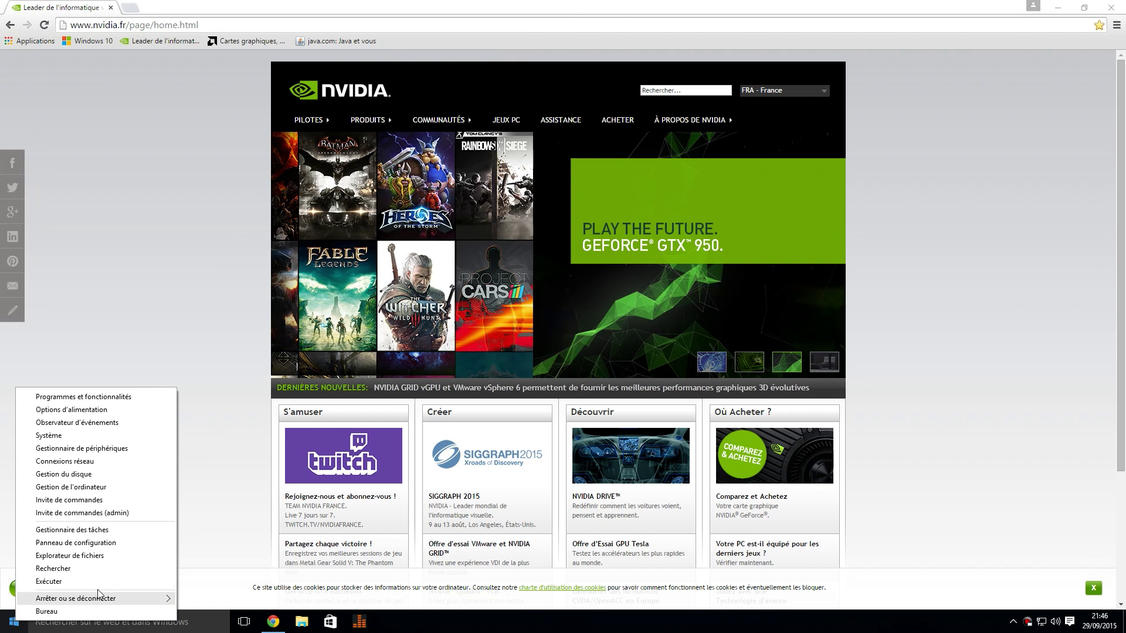
left_click(56, 435)
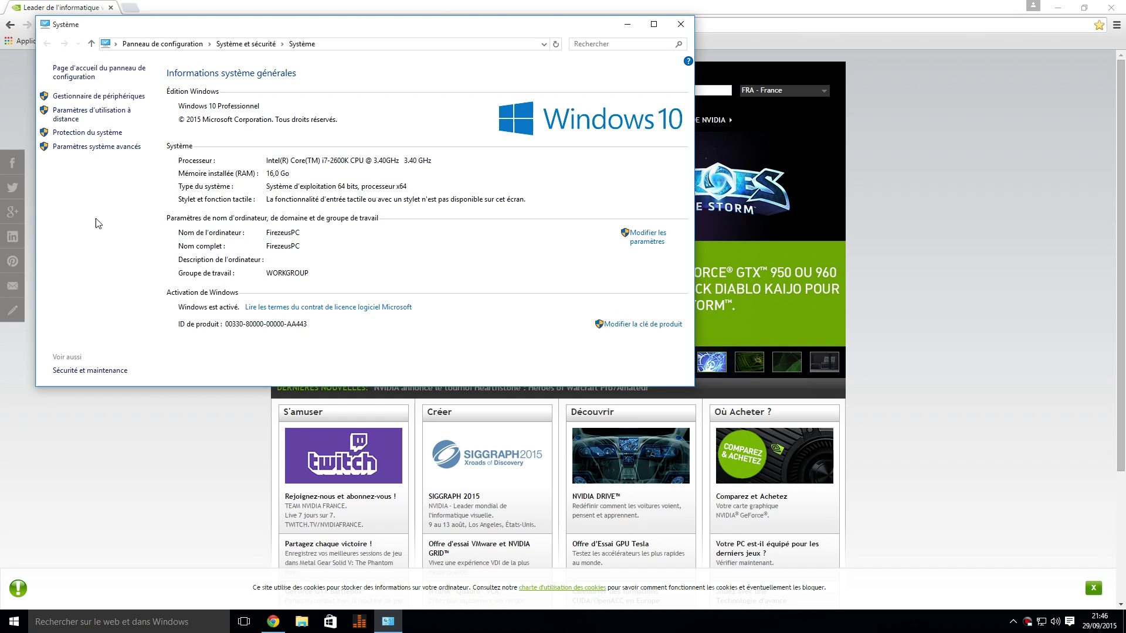
left_click(679, 30)
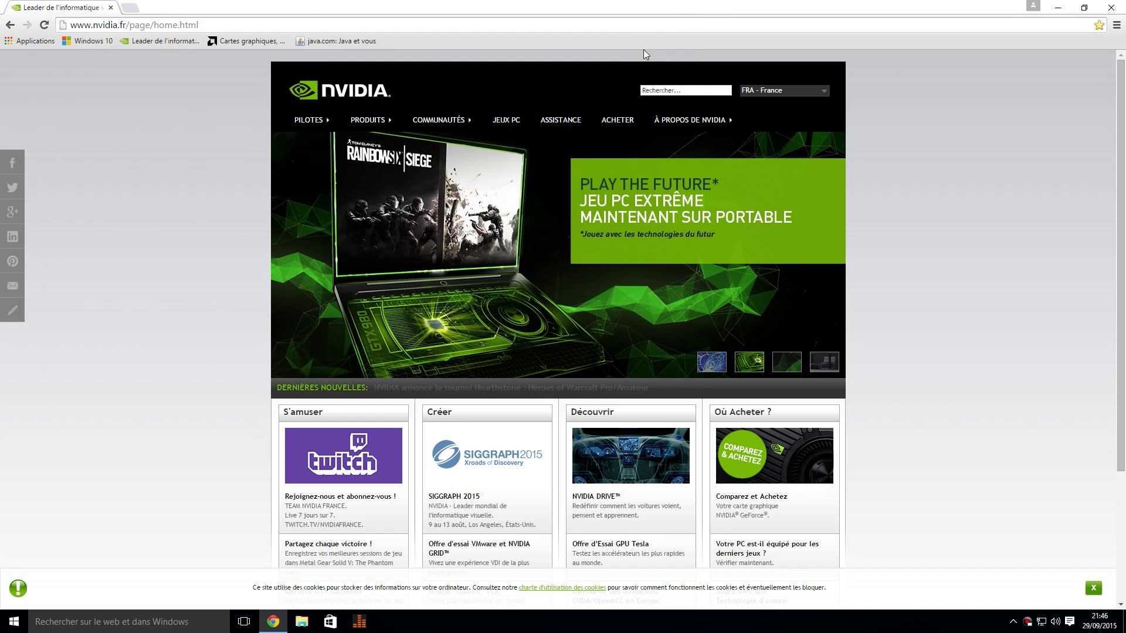
- Open NVIDIA's driver download page and search for the GeForce GTX 680 driver for Windows 10 64-bit in French
mouse_move(299, 121)
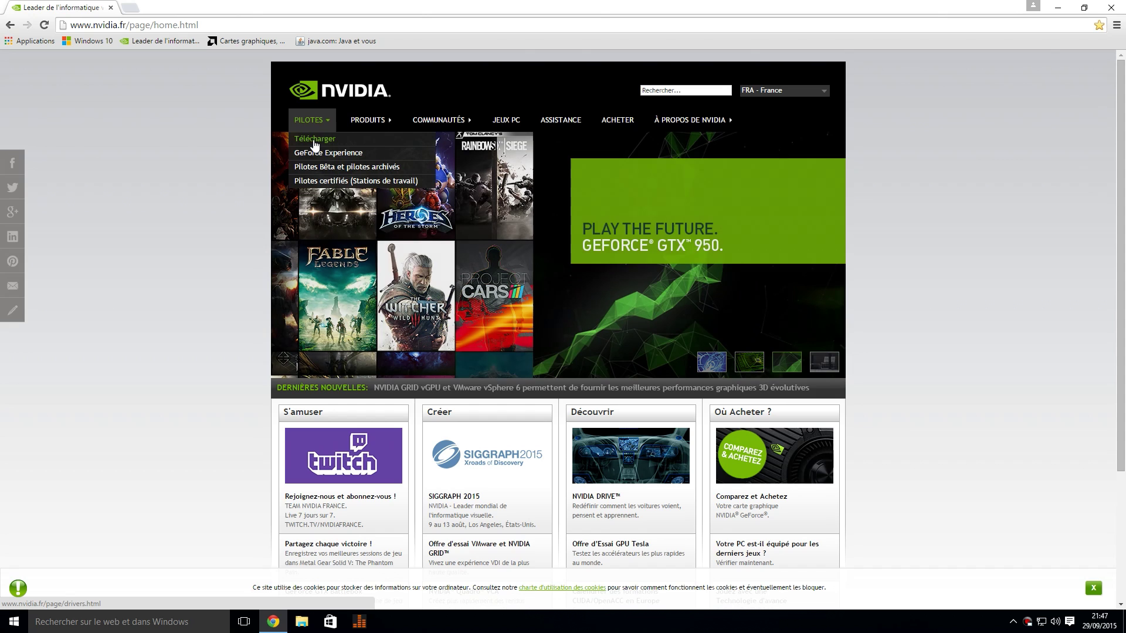
left_click(316, 139)
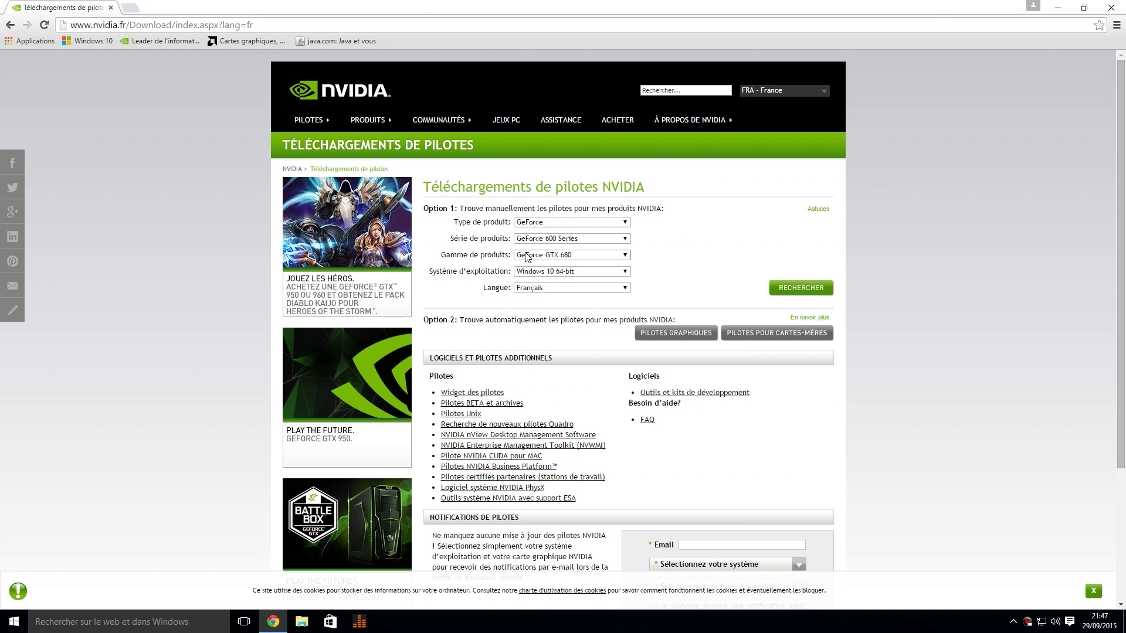
left_click(570, 258)
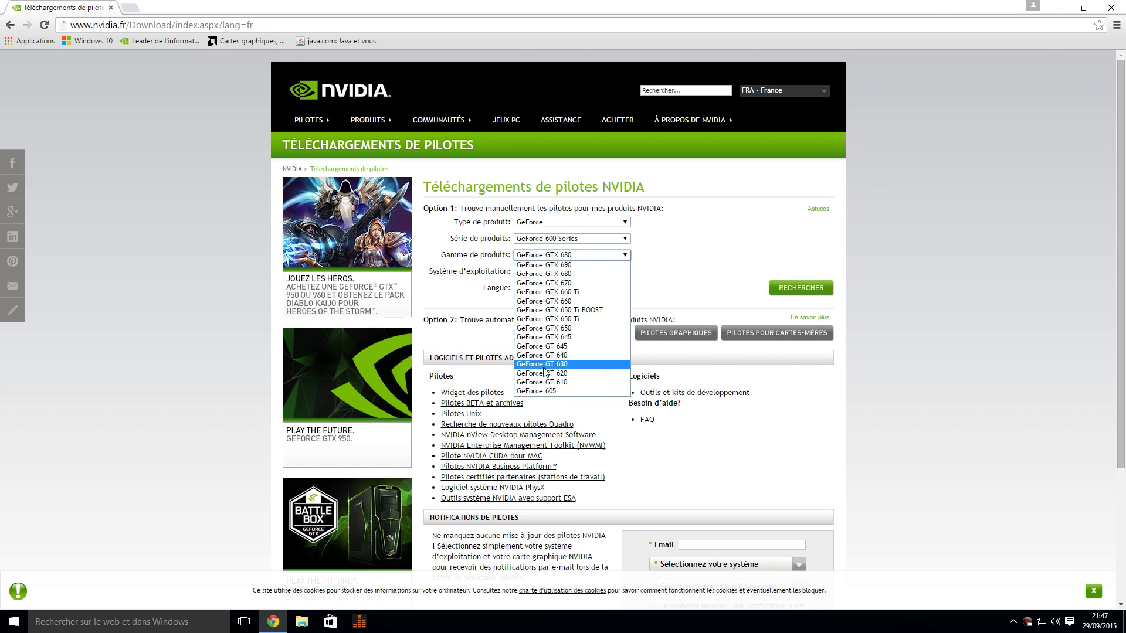
left_click(584, 275)
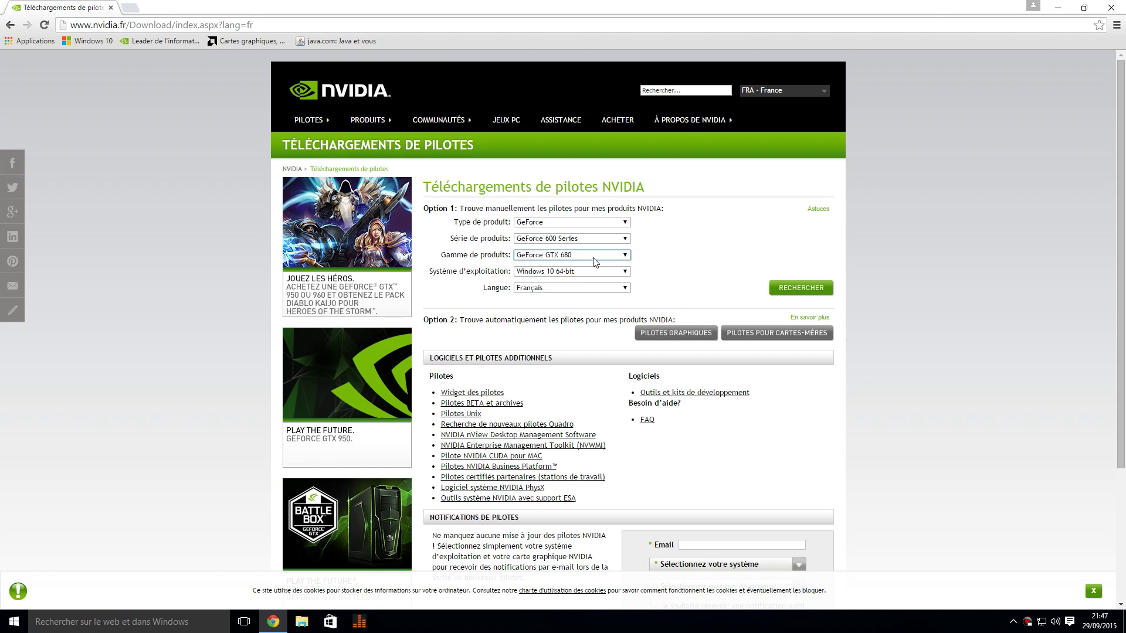
left_click(801, 287)
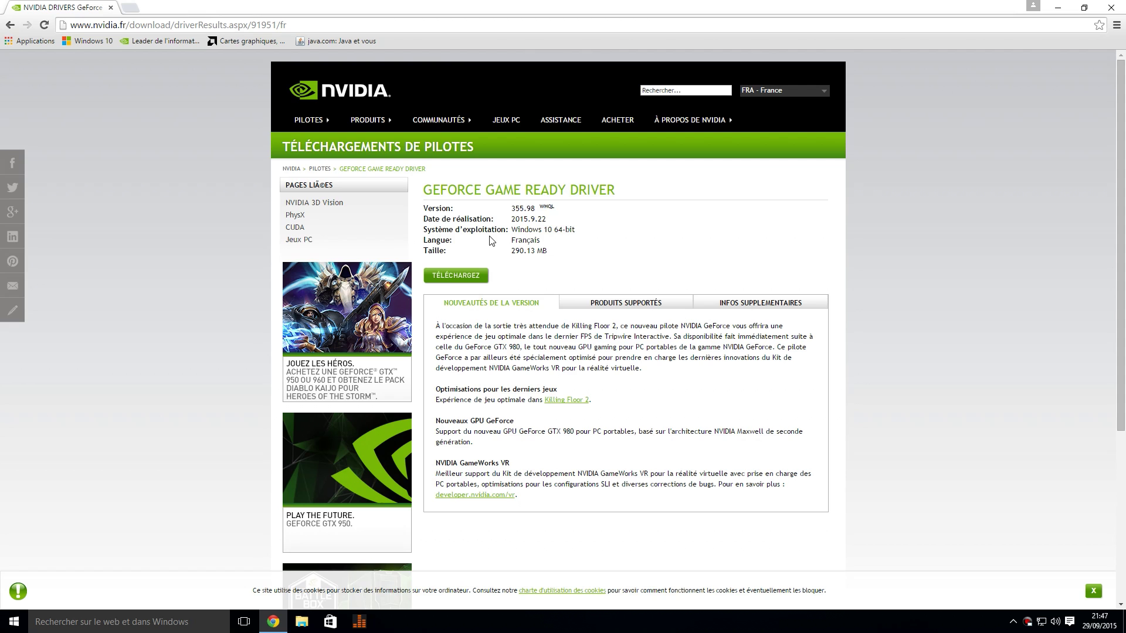
- Open the bookmarked AMD website and go to the latest AMD GPU driver page for Windows 10 (64 bit)
left_click(230, 41)
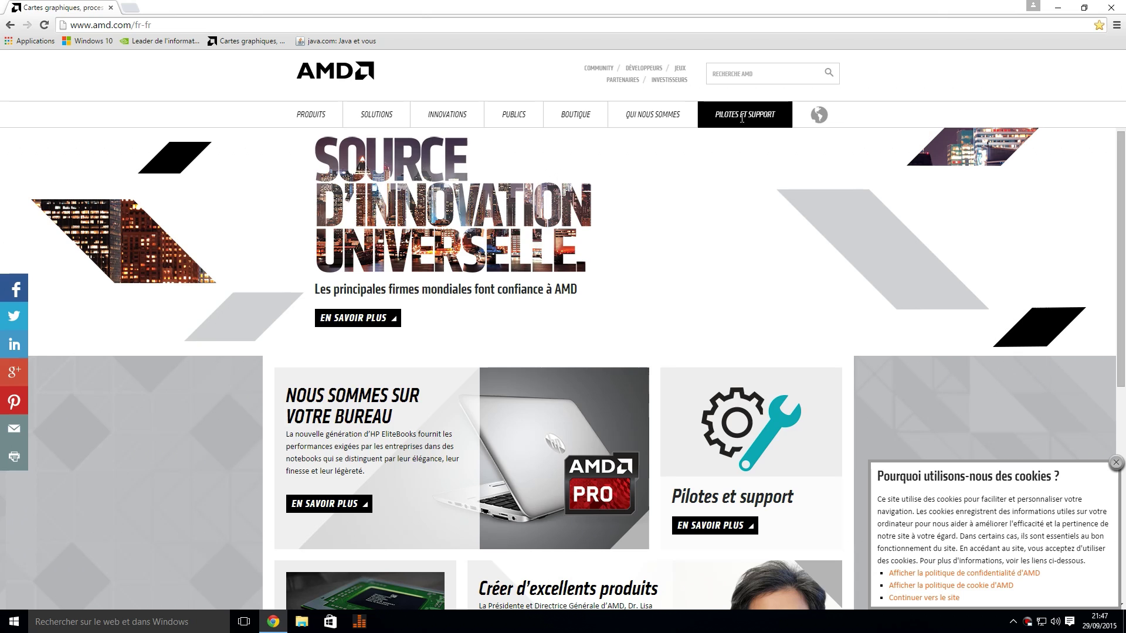
mouse_move(726, 118)
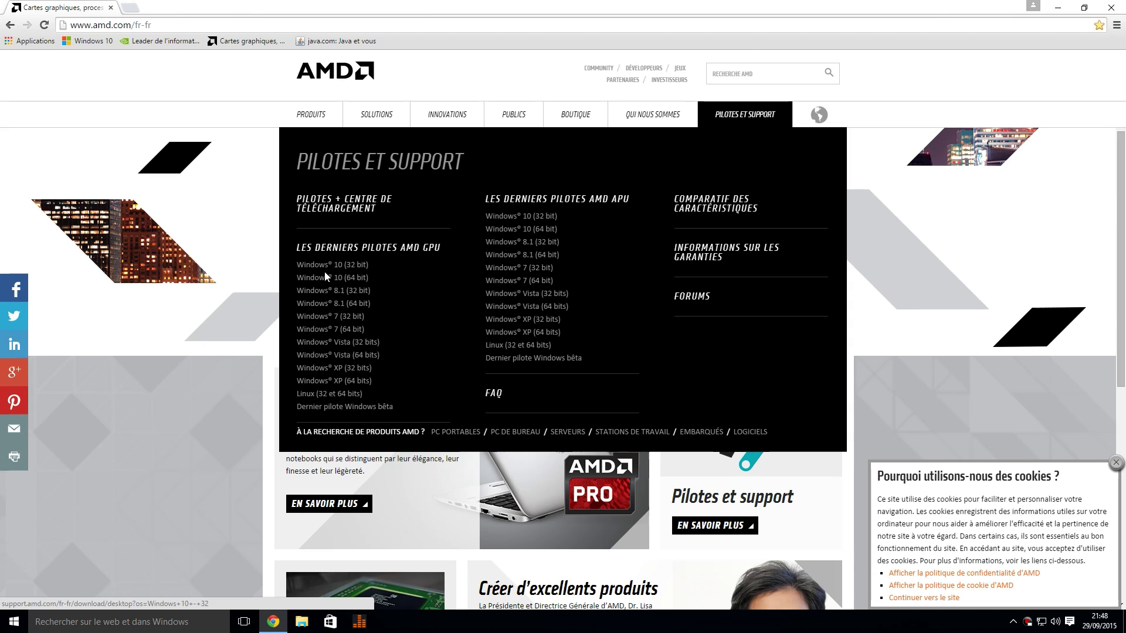
left_click(353, 280)
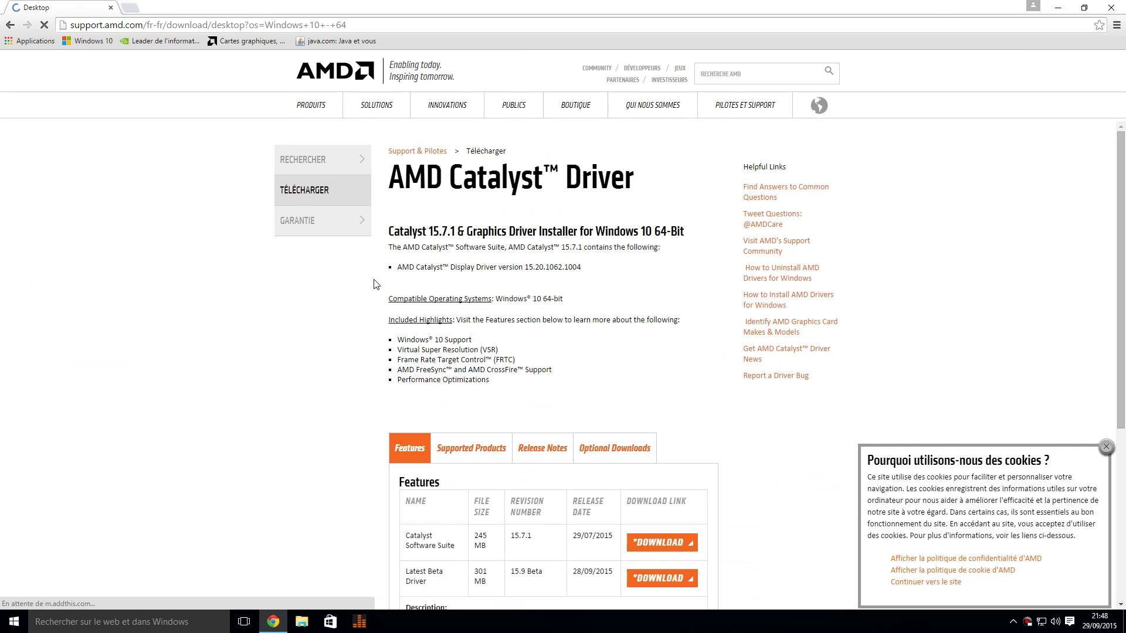
- Examine the AMD Catalyst driver page's features and supported products, and compare the Catalyst Software Suite and Latest Beta Driver downloads
scroll(479, 246, "down", 3)
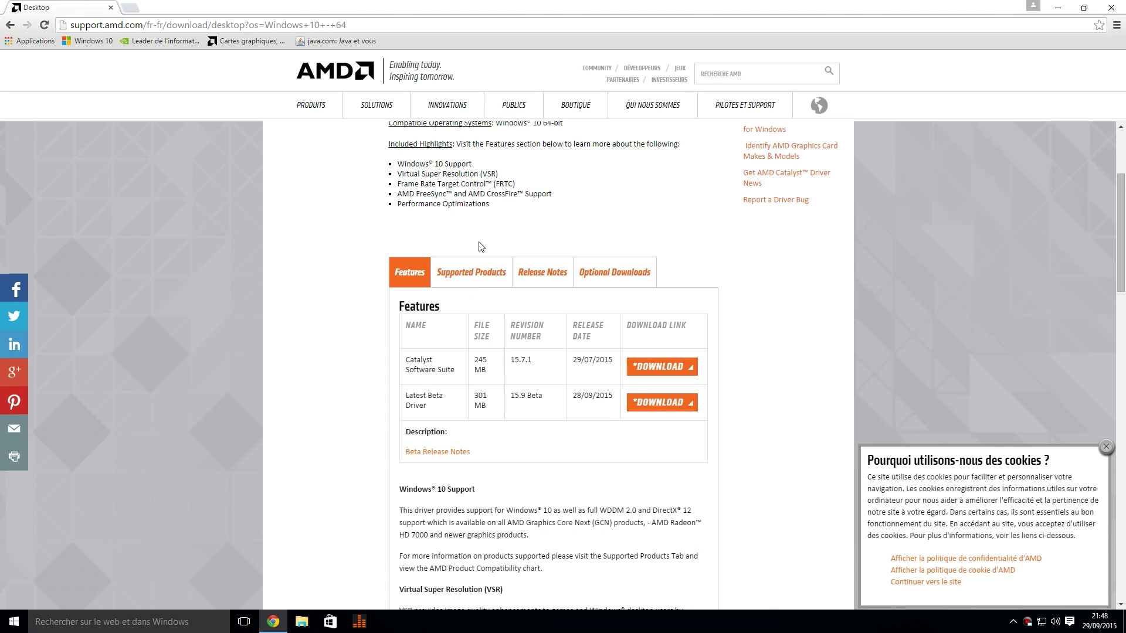
scroll(480, 246, "down", 2)
scroll(480, 242, "down", 3)
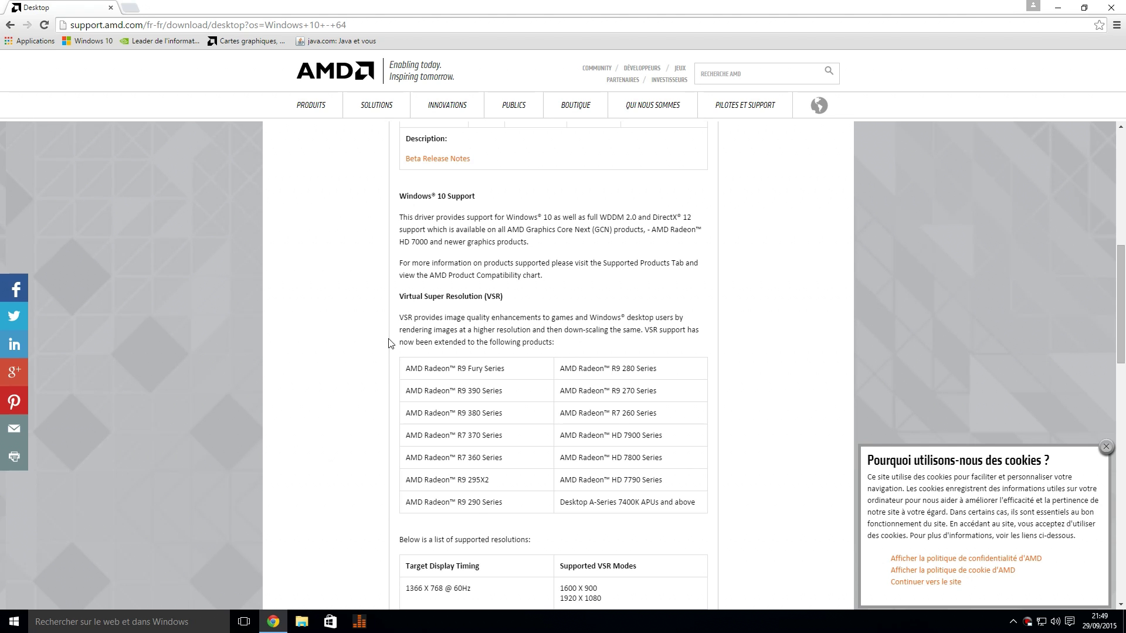
scroll(389, 343, "down", 15)
scroll(388, 343, "up", 20)
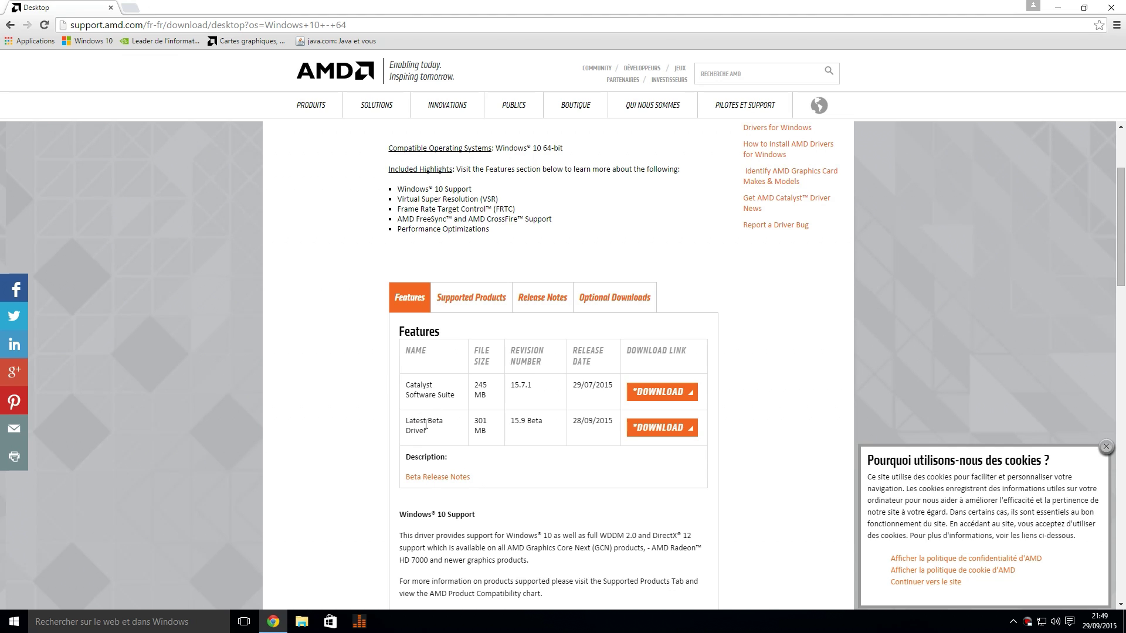
left_click_drag(404, 422, 445, 429)
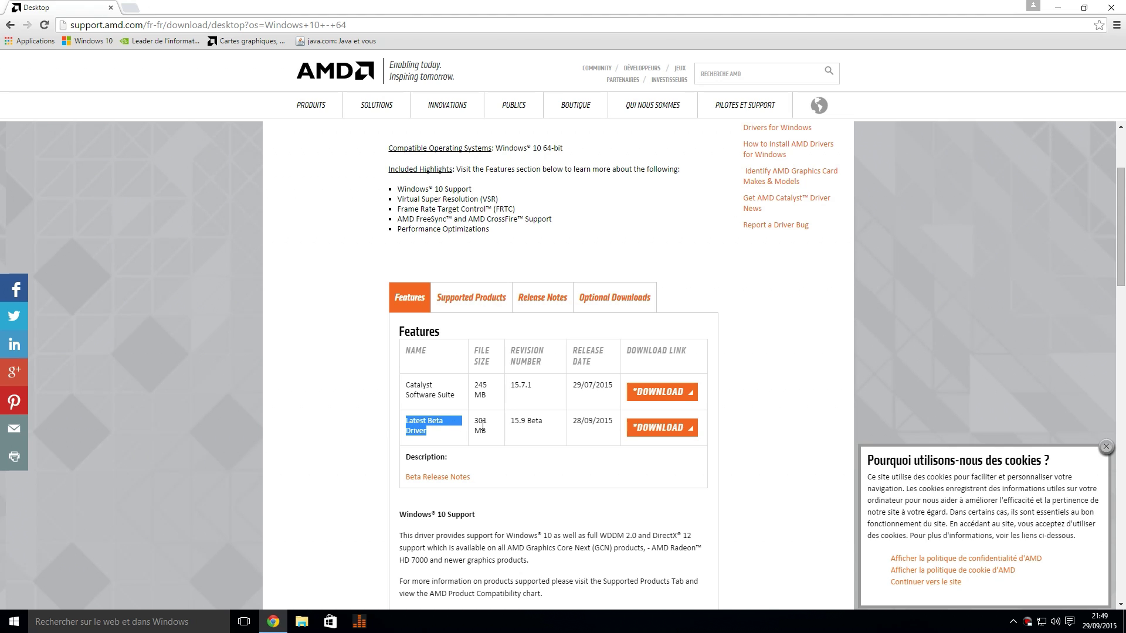
left_click(407, 423)
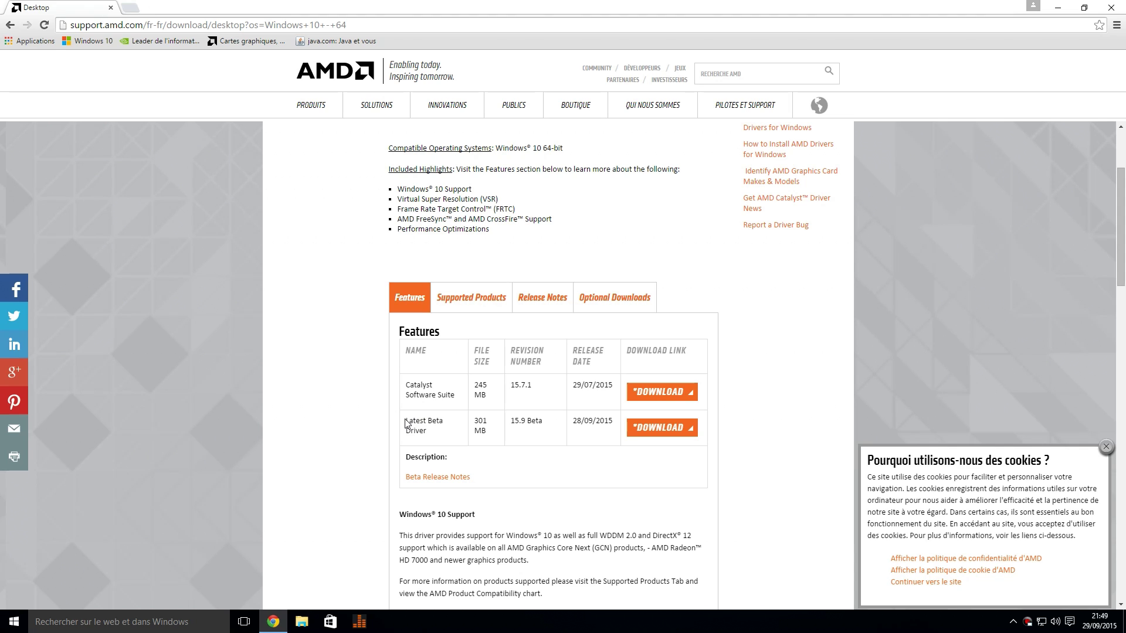
left_click_drag(406, 423, 446, 432)
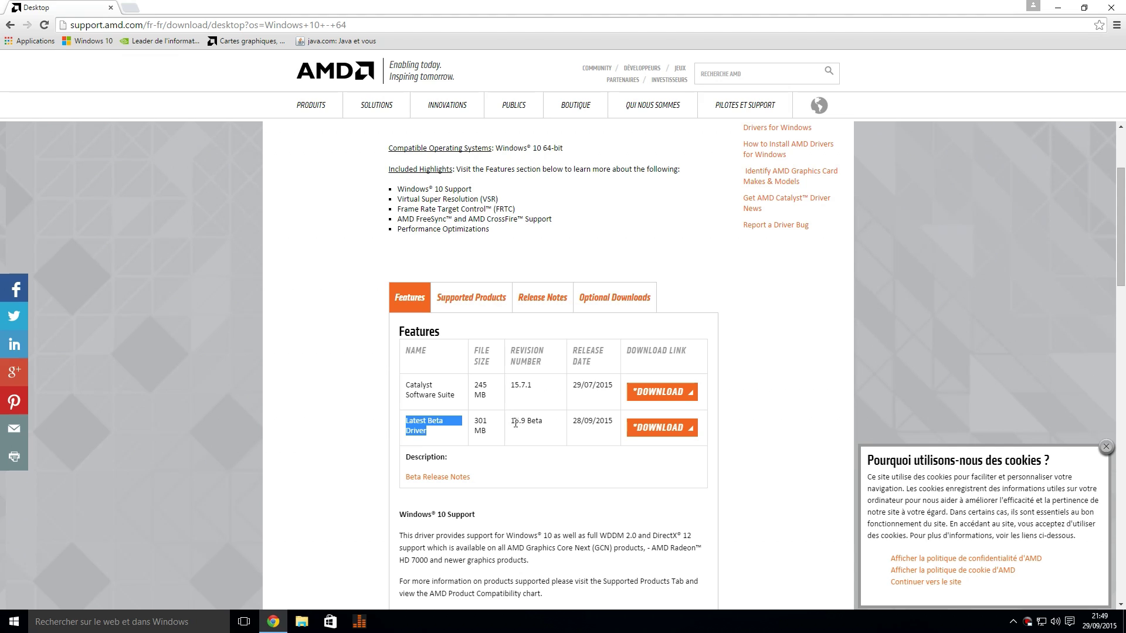
left_click_drag(403, 386, 452, 395)
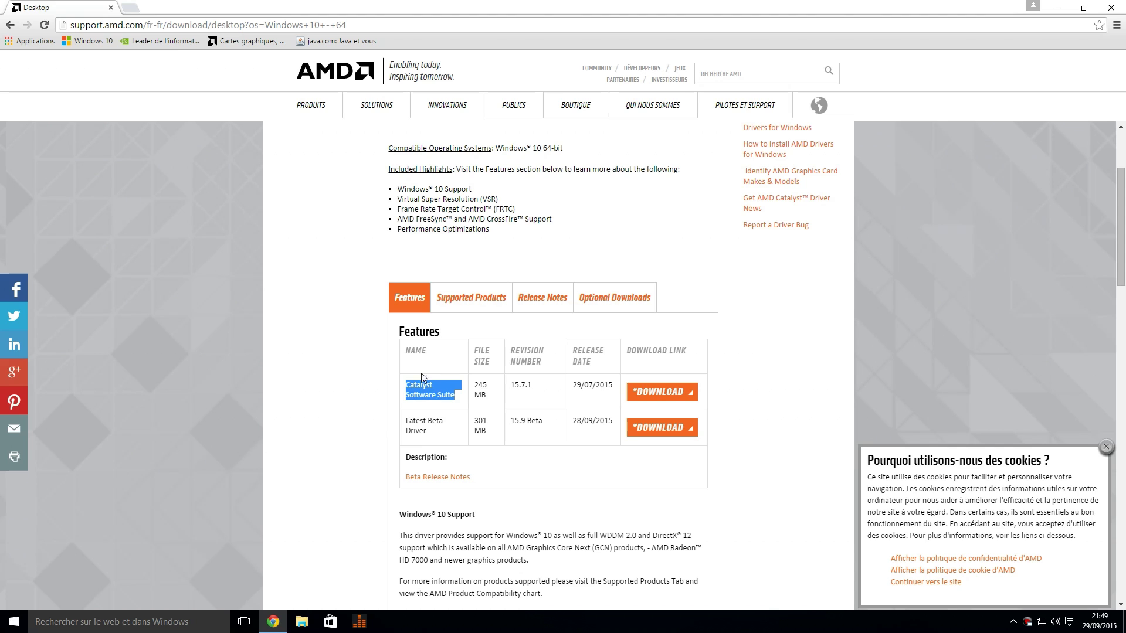
left_click(486, 398)
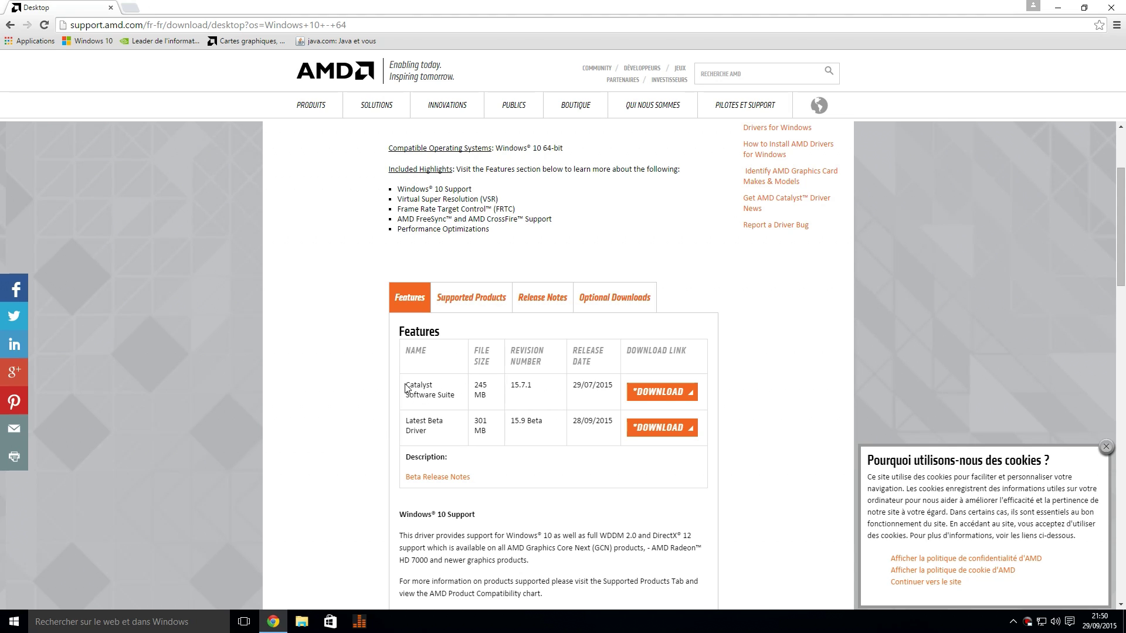
left_click_drag(405, 385, 459, 397)
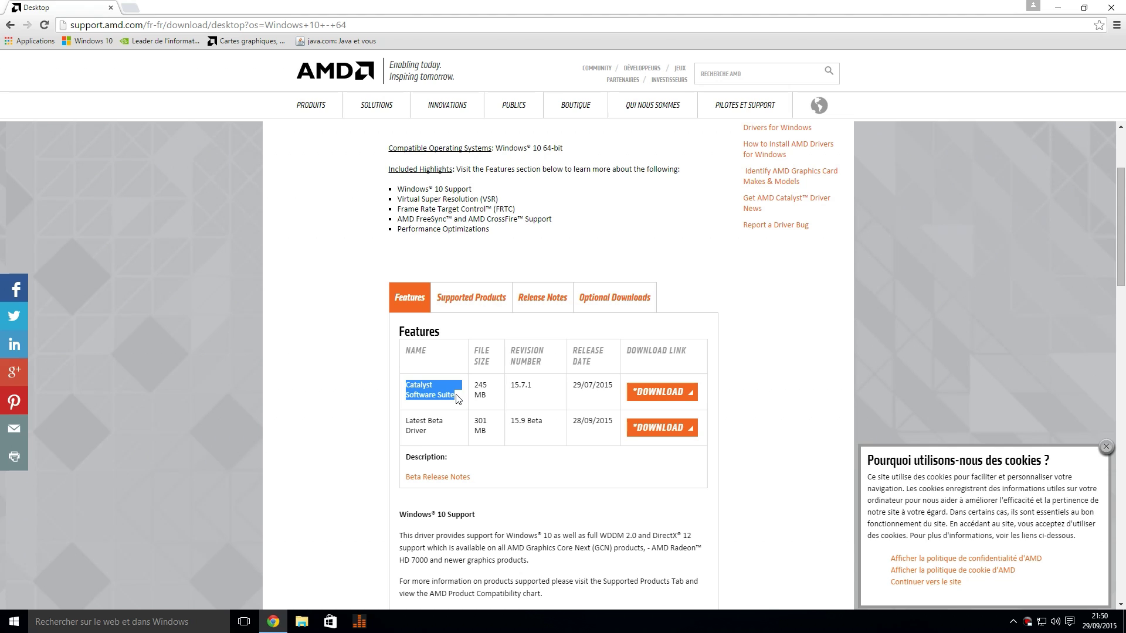
left_click(460, 396)
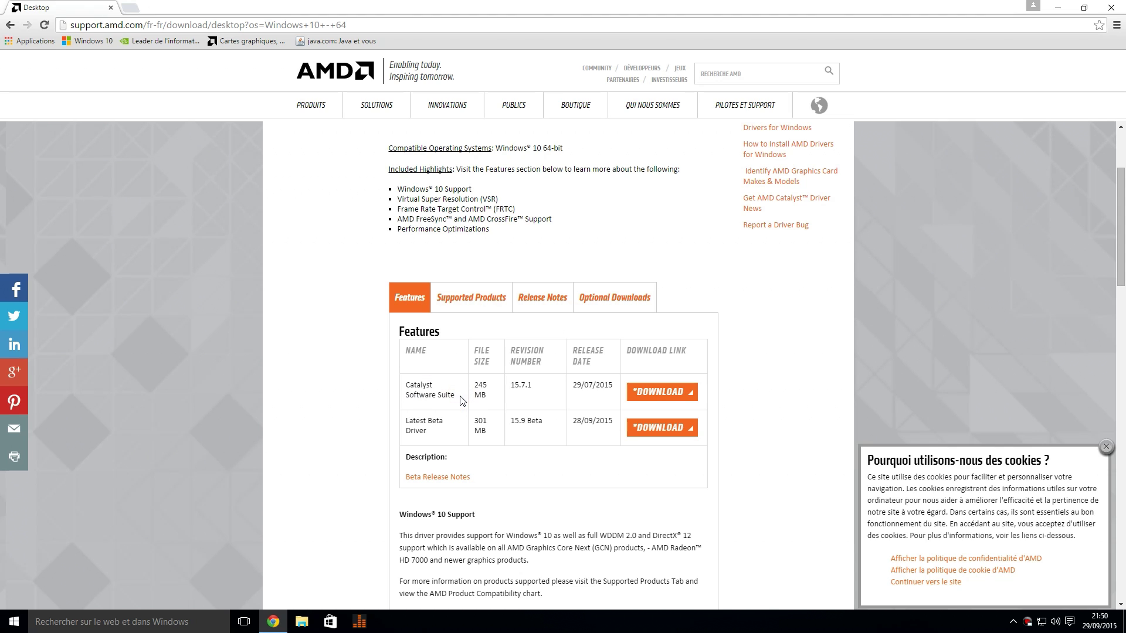